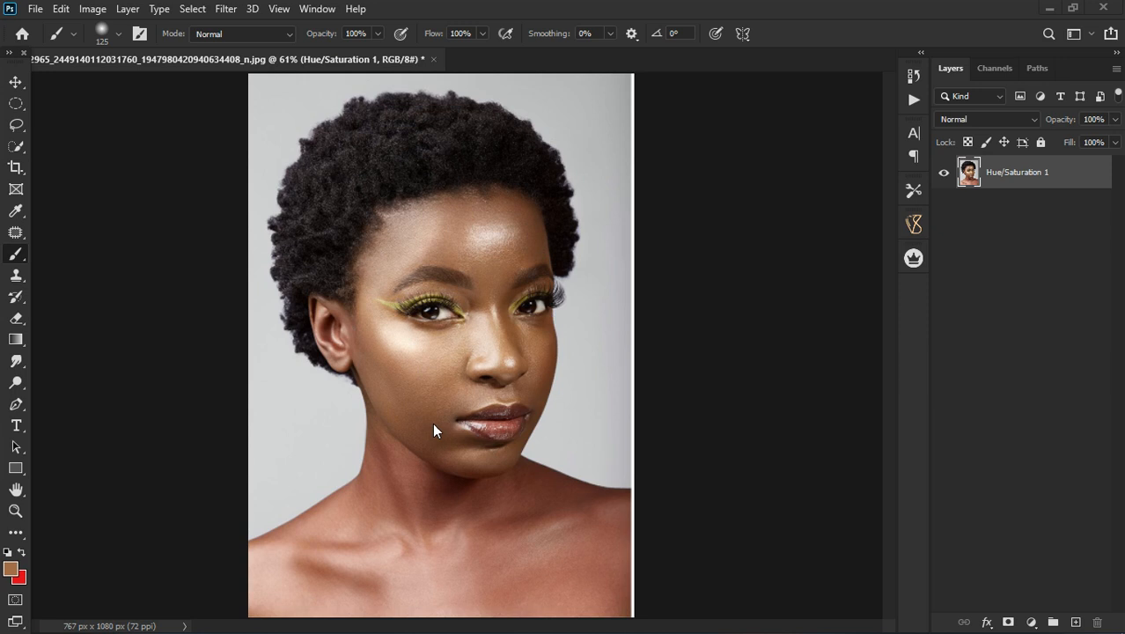
# Step: Examine the portrait's skin tones up close and as a whole, comparing the face with the ear, neck, shoulders and chest
pyautogui.scroll(-3, 428, 269)
pyautogui.scroll(4, 438, 291)
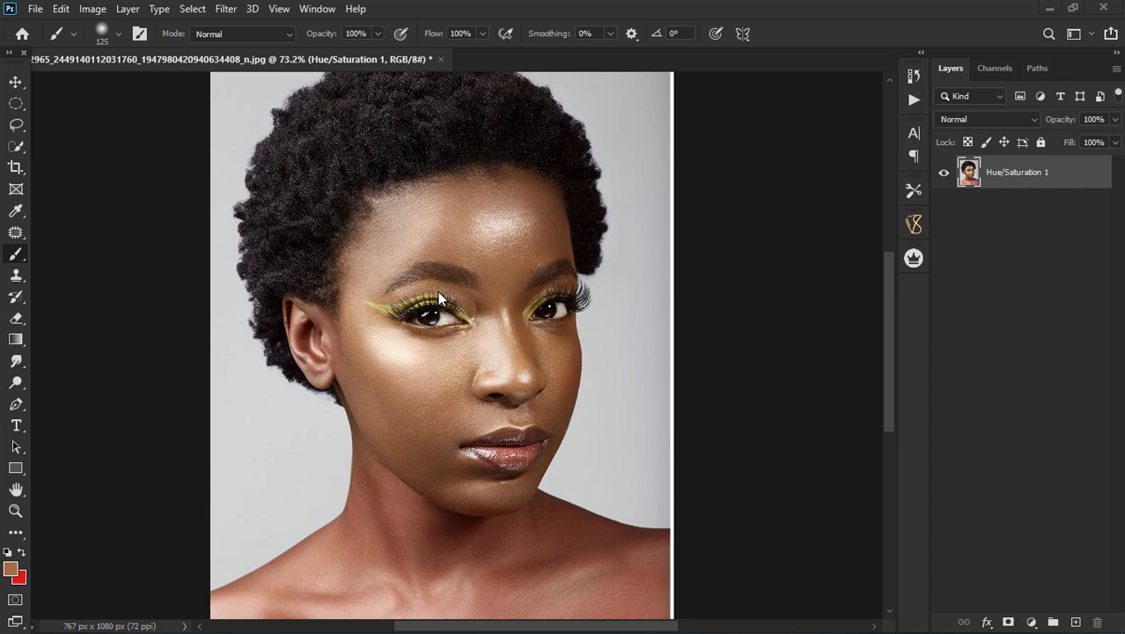
pyautogui.scroll(-1, 496, 247)
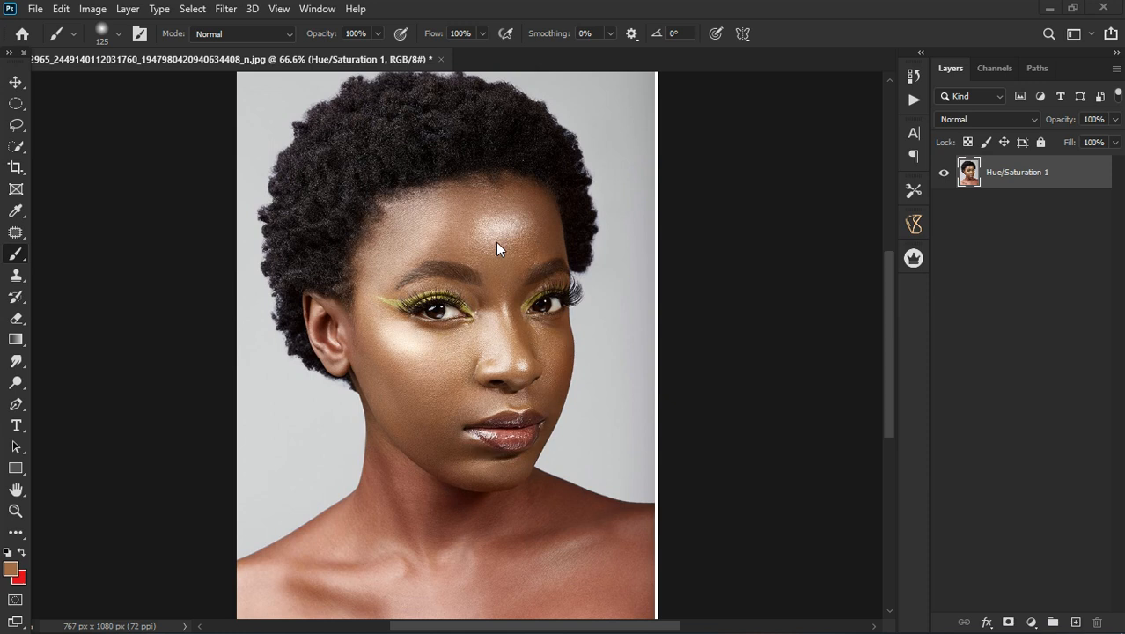
pyautogui.scroll(2, 409, 493)
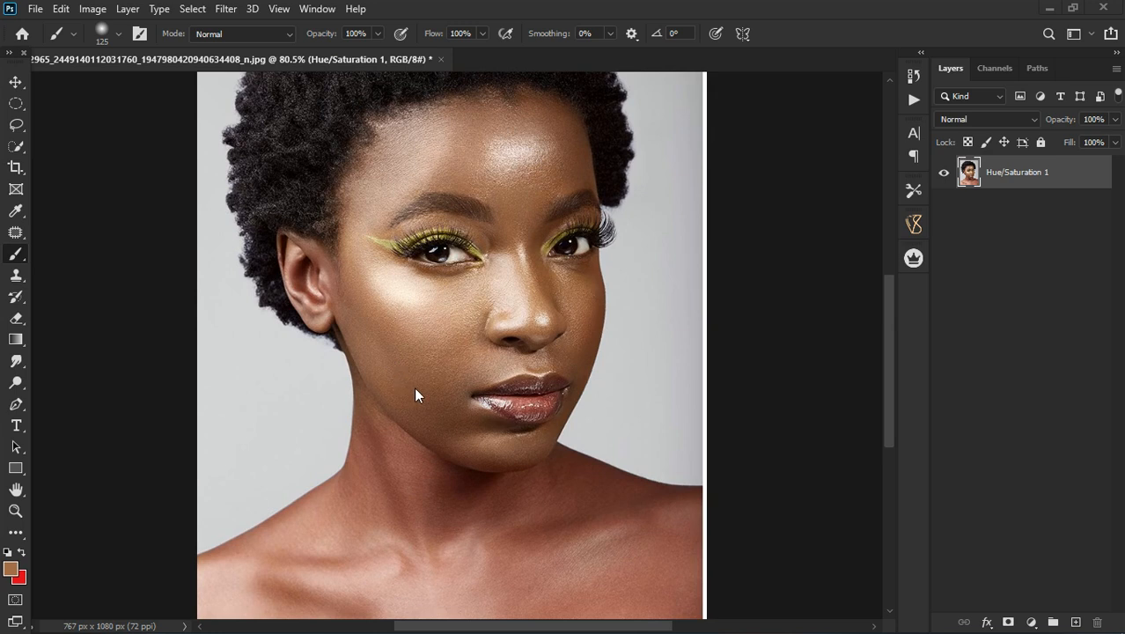
pyautogui.scroll(5, 455, 322)
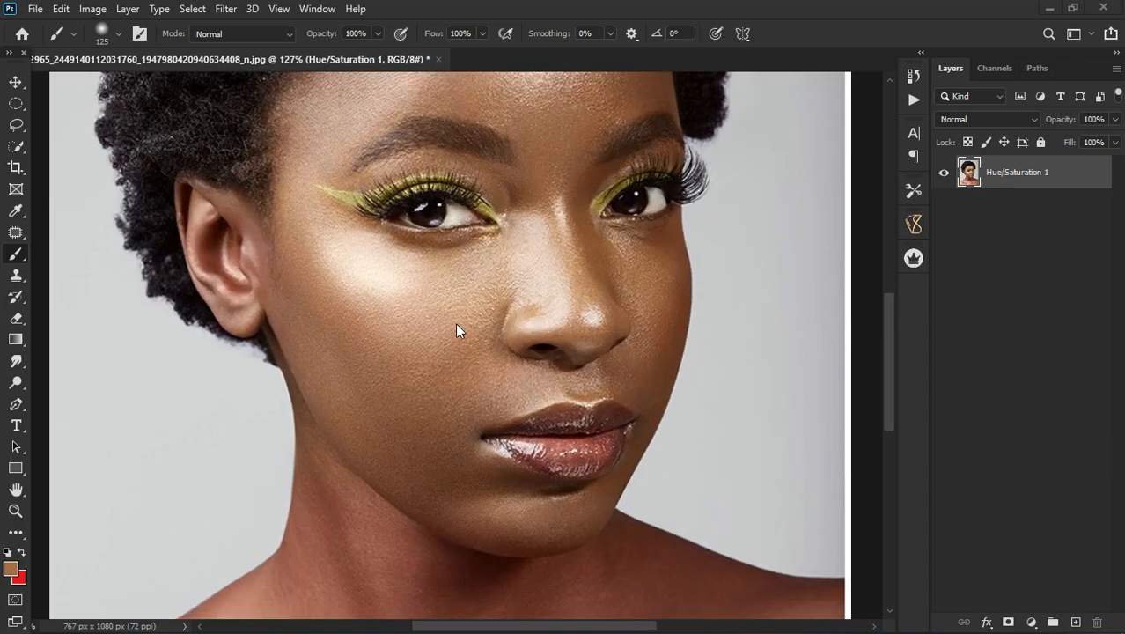
pyautogui.scroll(-4, 456, 330)
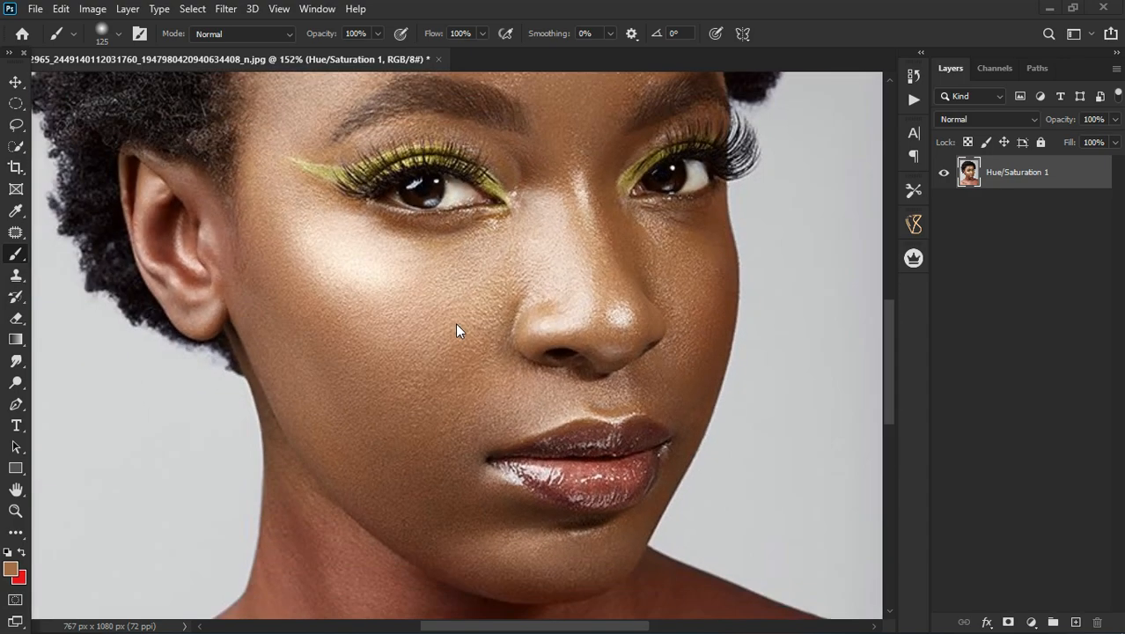
pyautogui.scroll(-3, 456, 326)
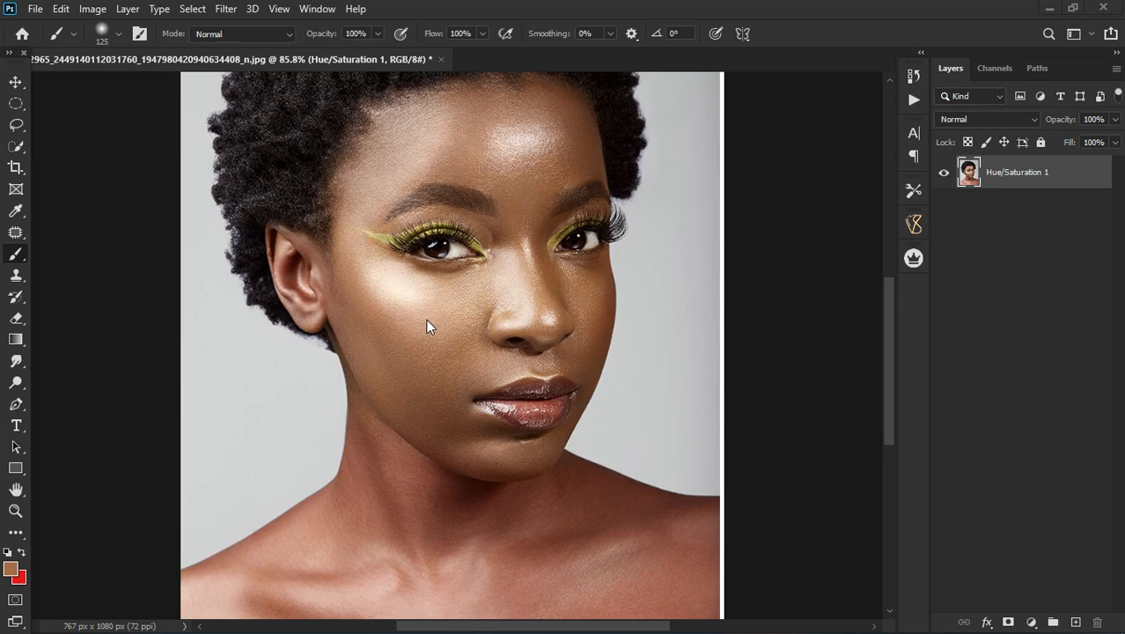
pyautogui.scroll(2, 468, 146)
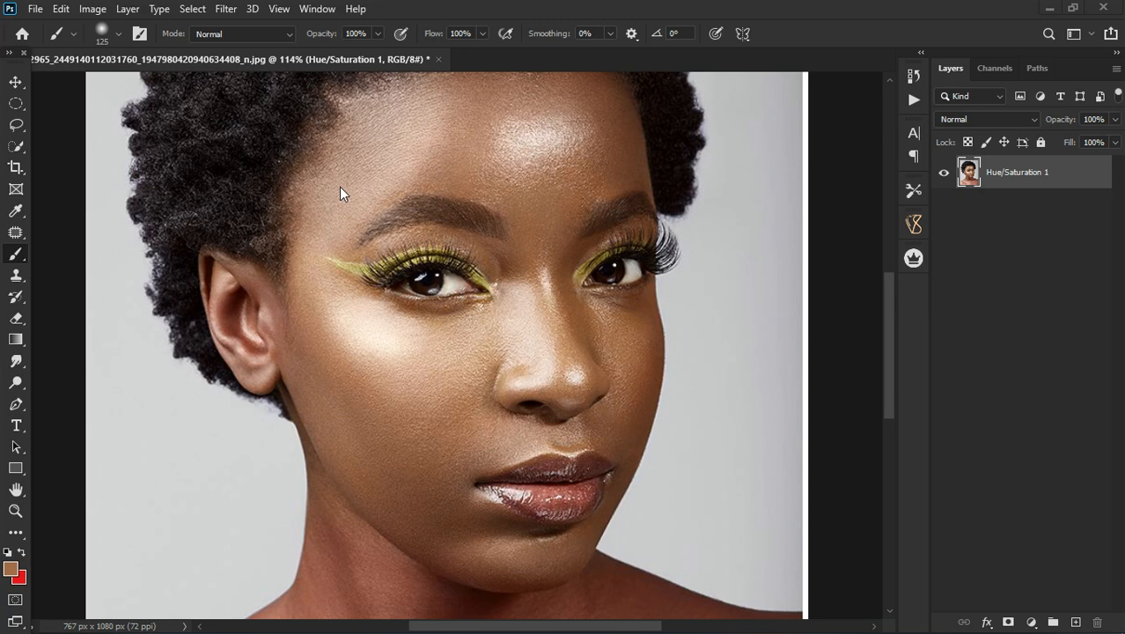
pyautogui.scroll(-2, 348, 191)
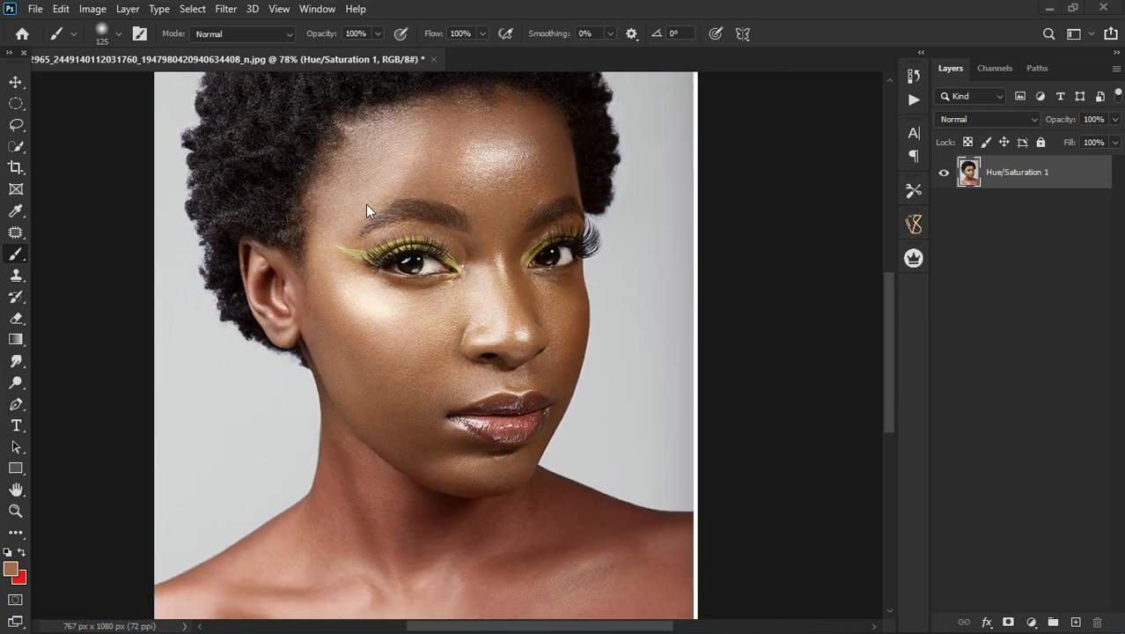
pyautogui.scroll(-1, 366, 203)
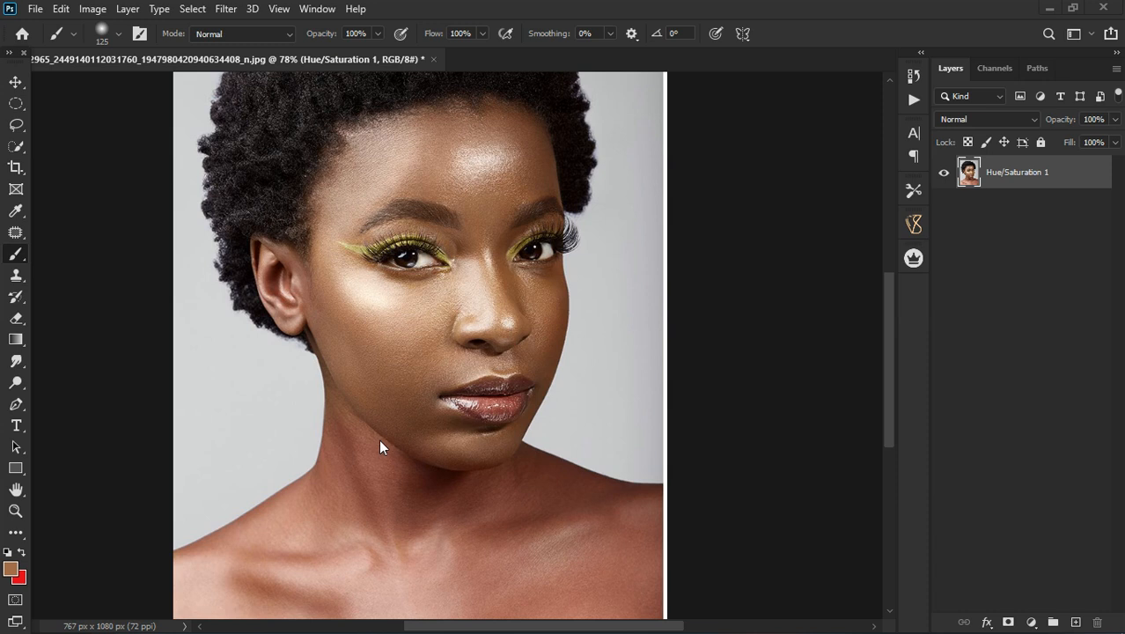
pyautogui.scroll(-1, 380, 396)
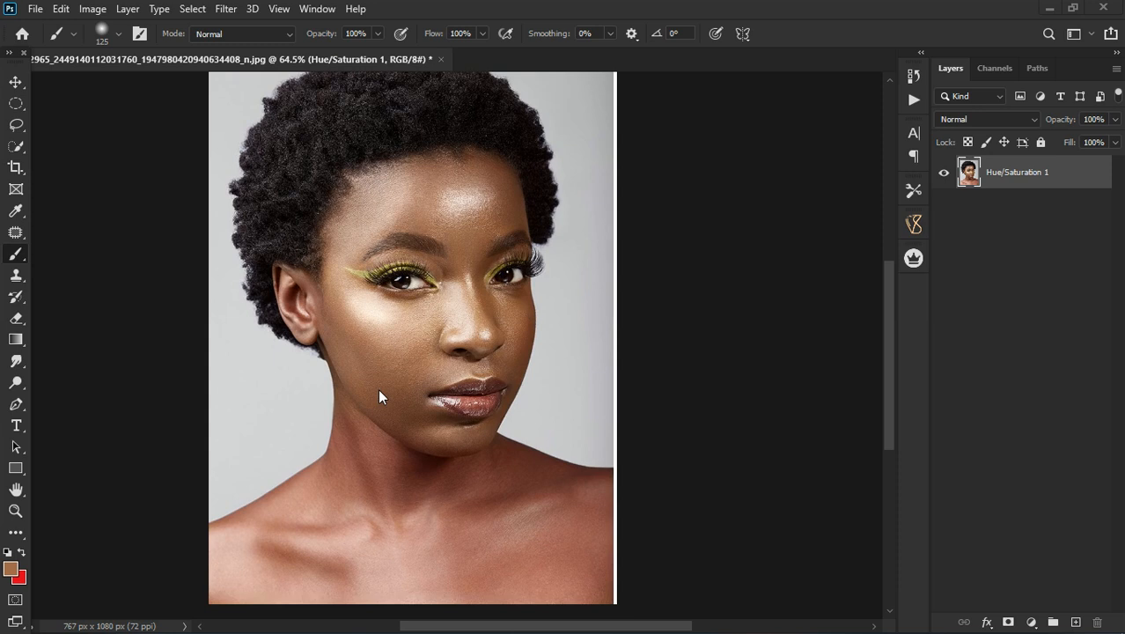
pyautogui.scroll(4, 377, 388)
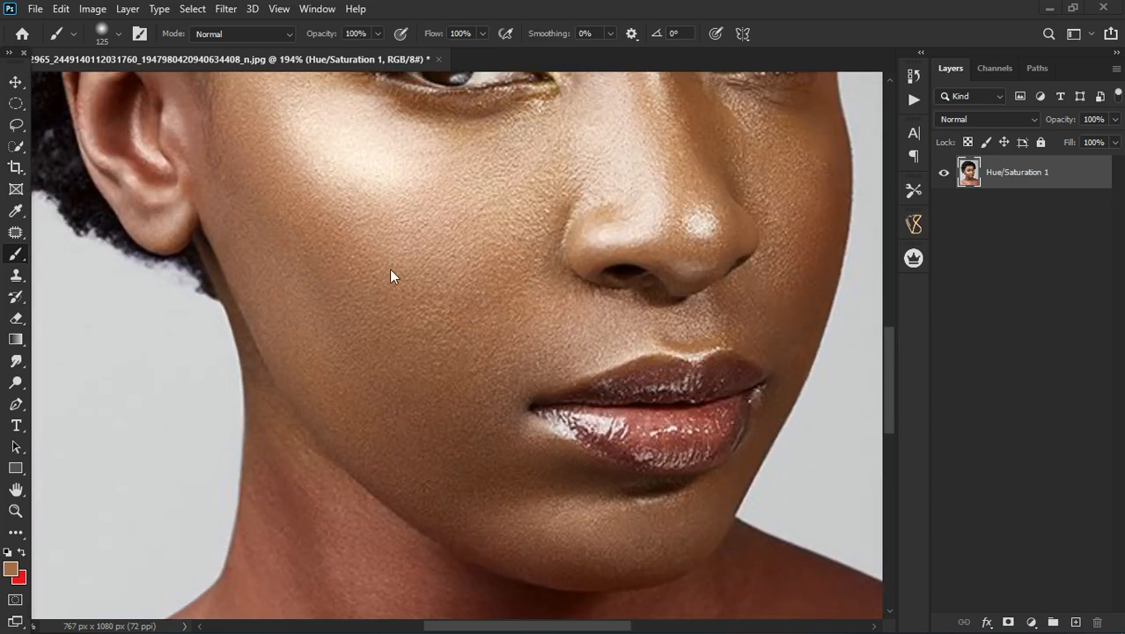
pyautogui.scroll(-5, 408, 335)
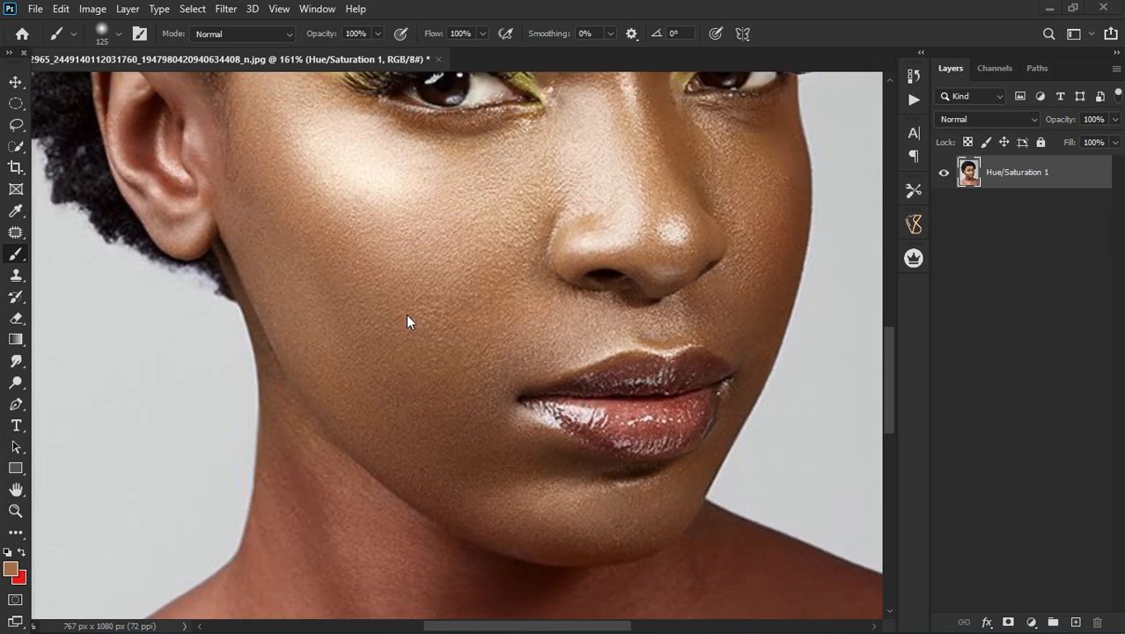
pyautogui.scroll(-1, 405, 315)
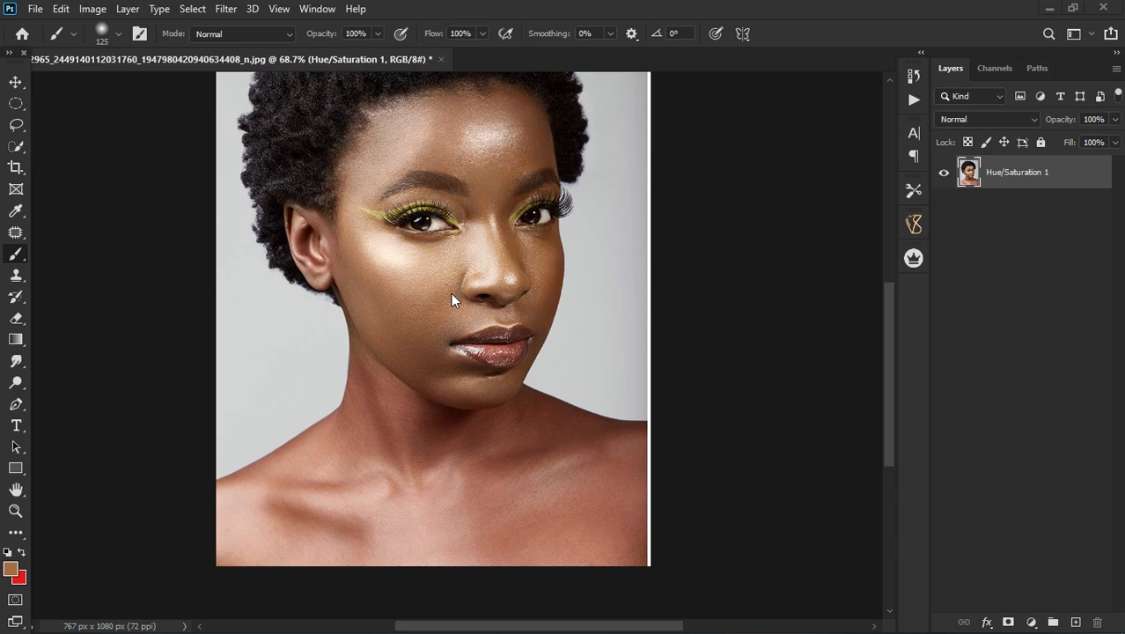
pyautogui.scroll(-3, 450, 294)
pyautogui.scroll(2, 451, 294)
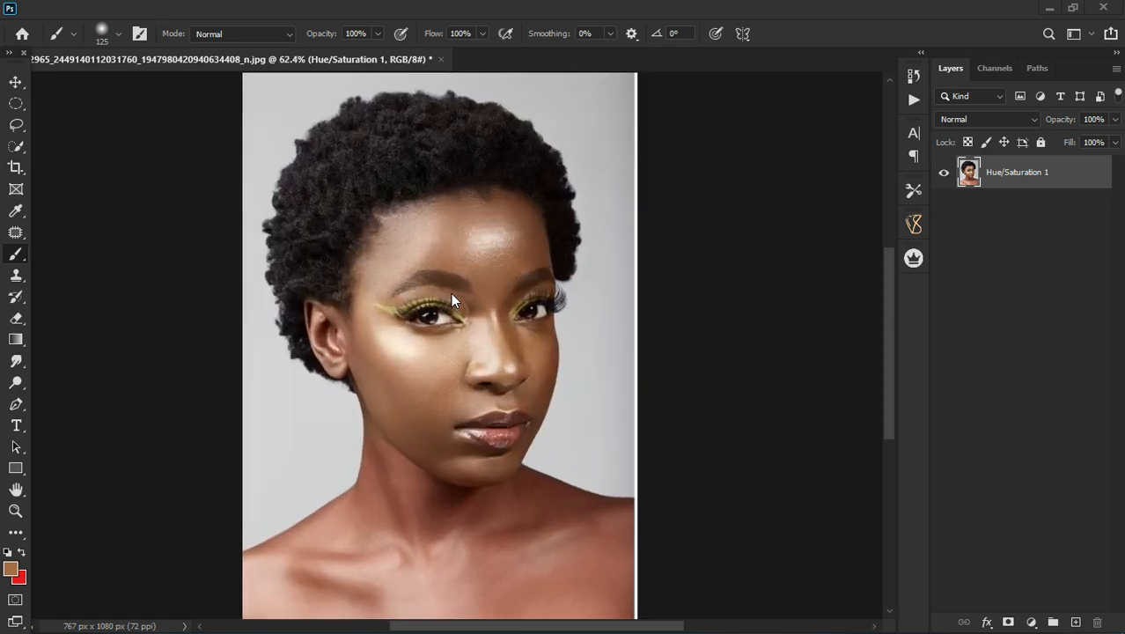
pyautogui.scroll(1, 451, 292)
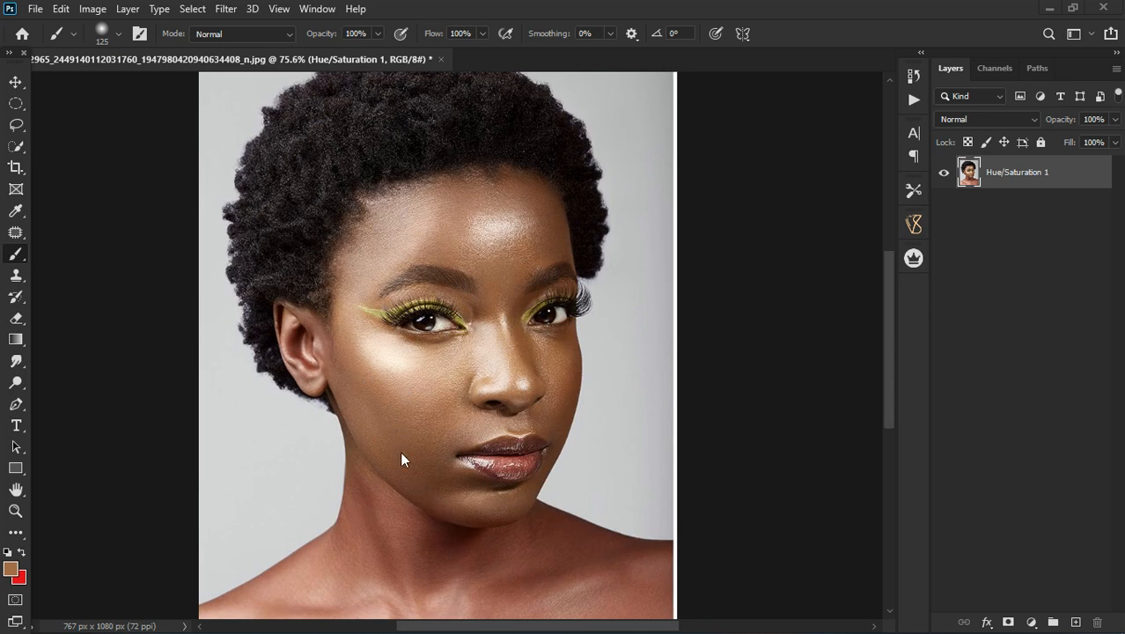
pyautogui.scroll(-1, 441, 405)
pyautogui.scroll(4, 437, 502)
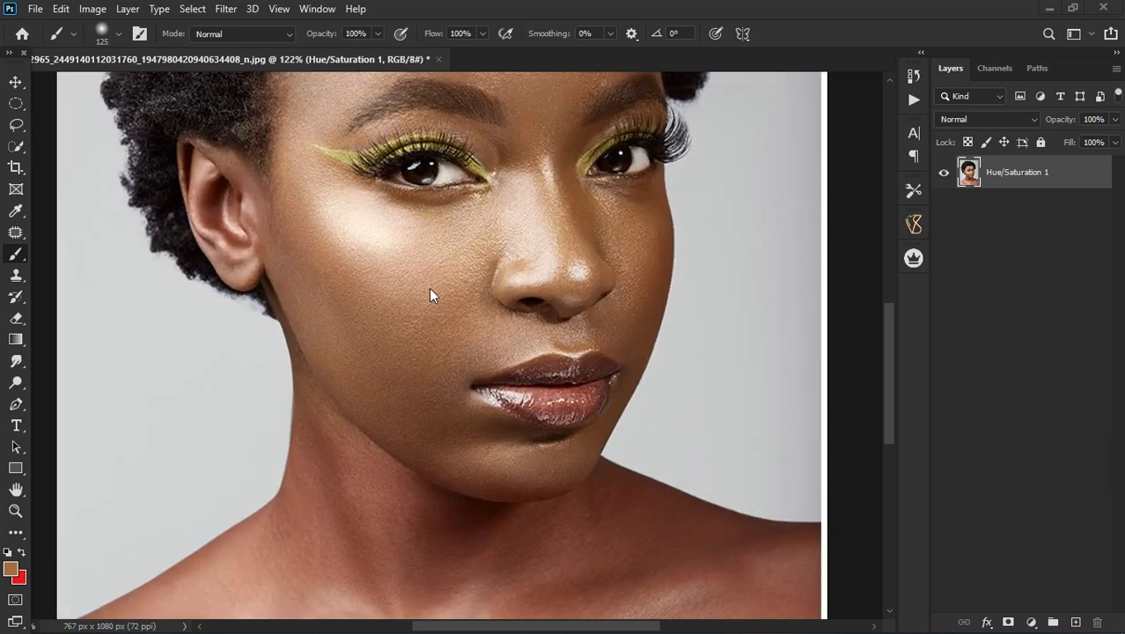
pyautogui.scroll(-3, 422, 315)
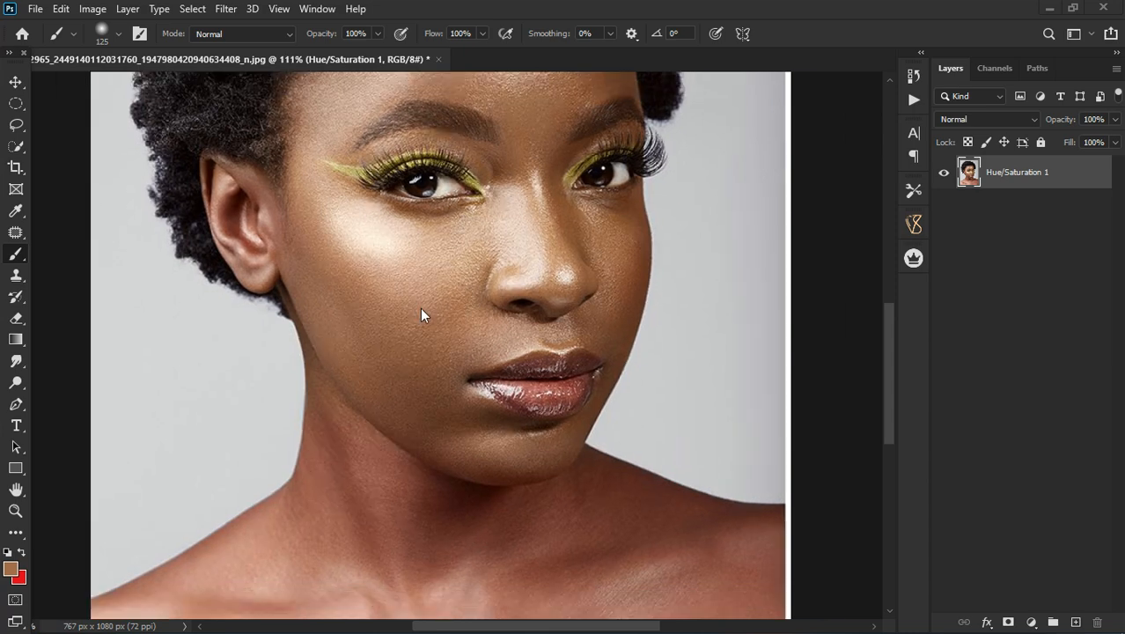
pyautogui.scroll(3, 427, 470)
pyautogui.scroll(2, 376, 468)
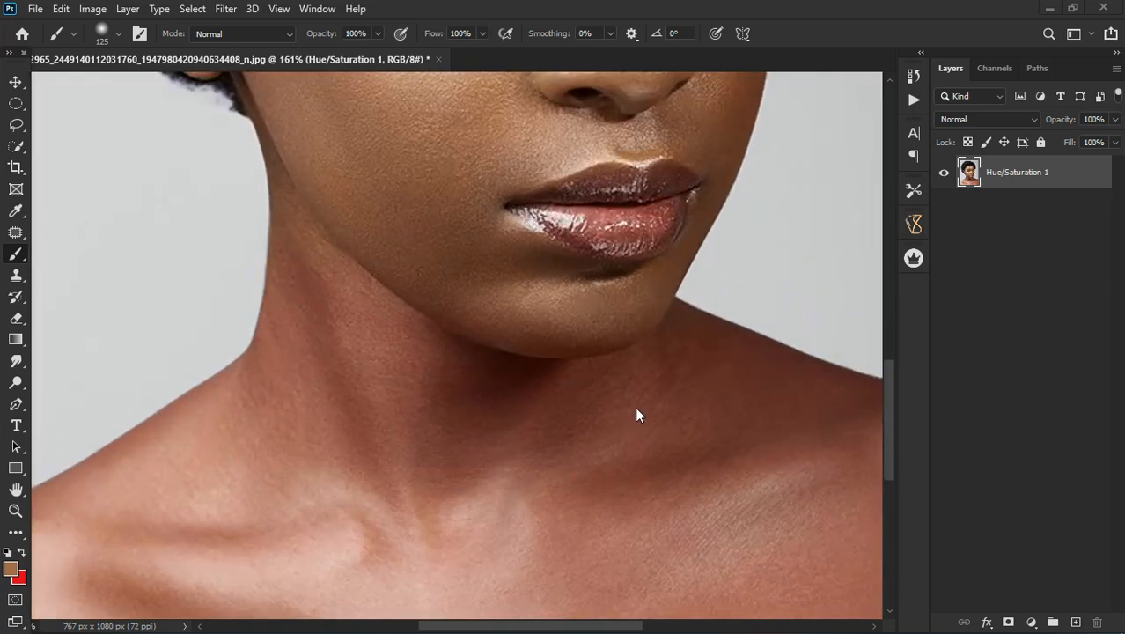
pyautogui.scroll(-4, 586, 467)
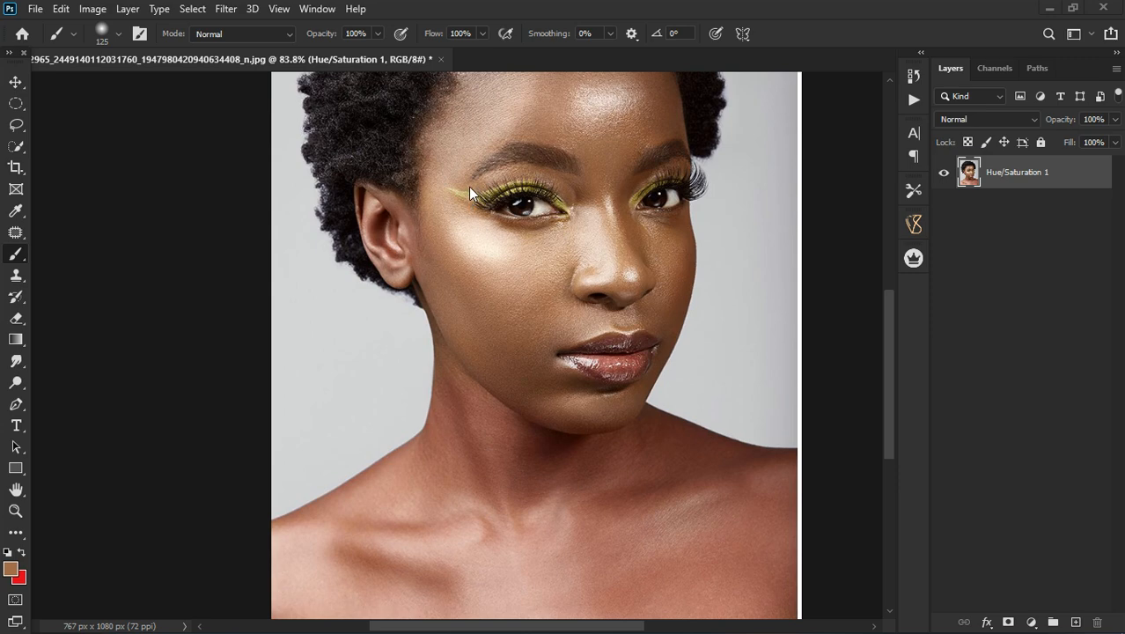
pyautogui.scroll(5, 468, 186)
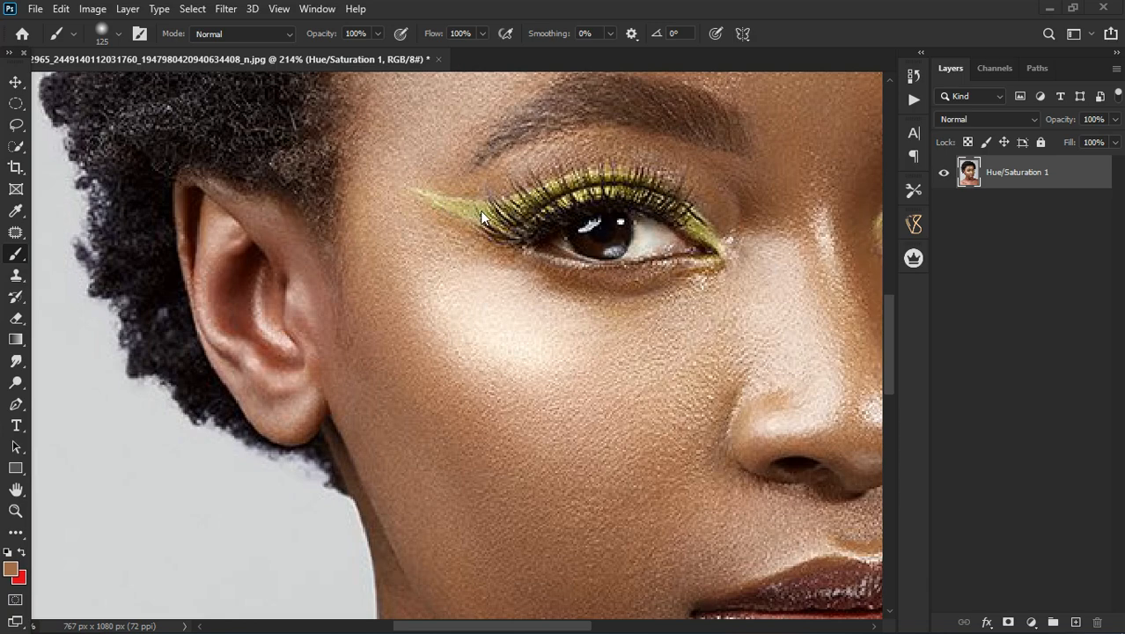
pyautogui.scroll(-5, 410, 206)
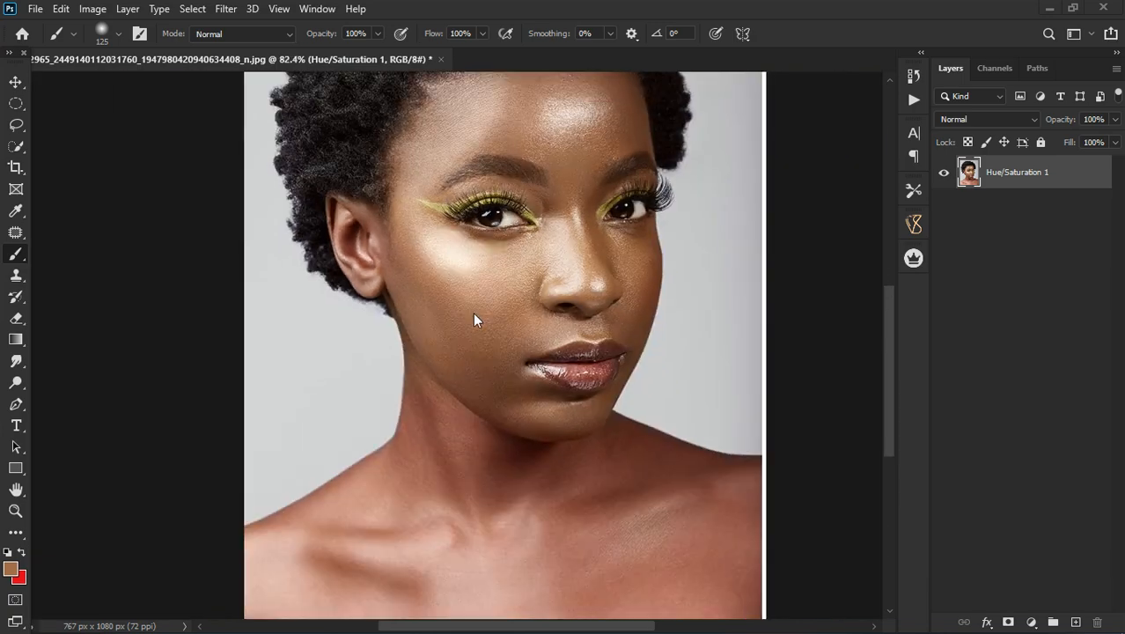
pyautogui.scroll(1, 463, 397)
pyautogui.scroll(-4, 451, 421)
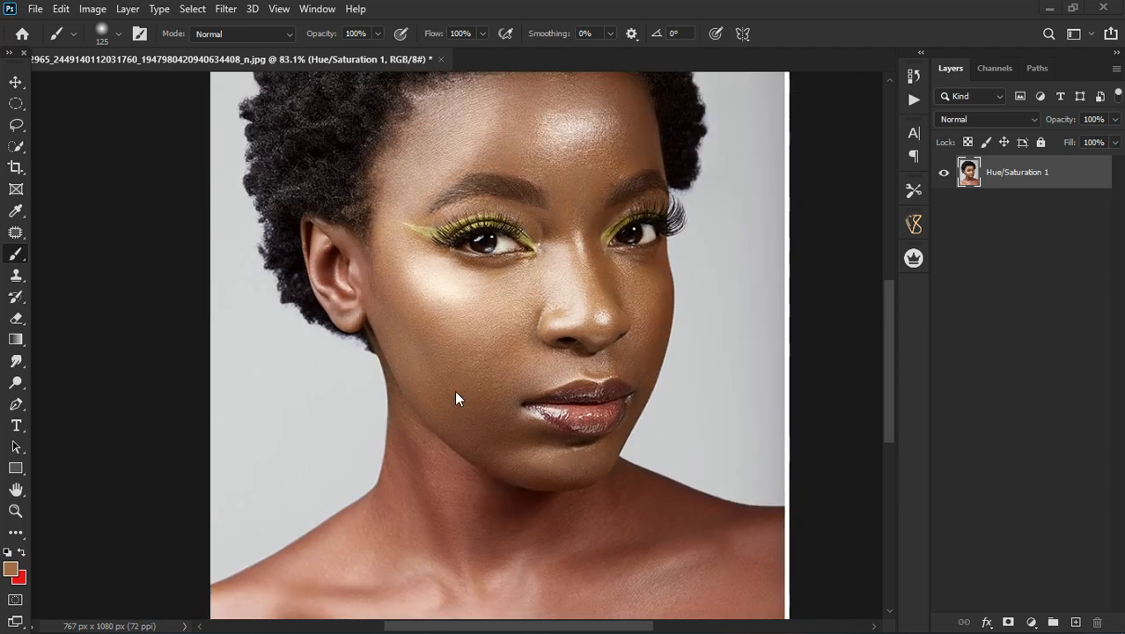
pyautogui.scroll(4, 491, 561)
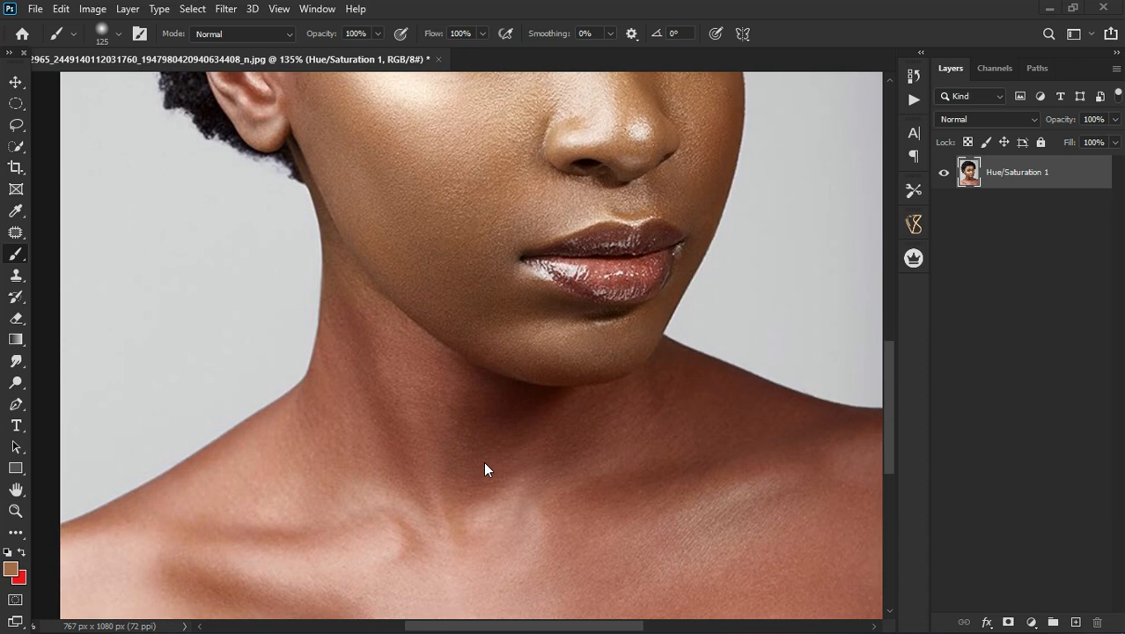
pyautogui.scroll(-4, 471, 445)
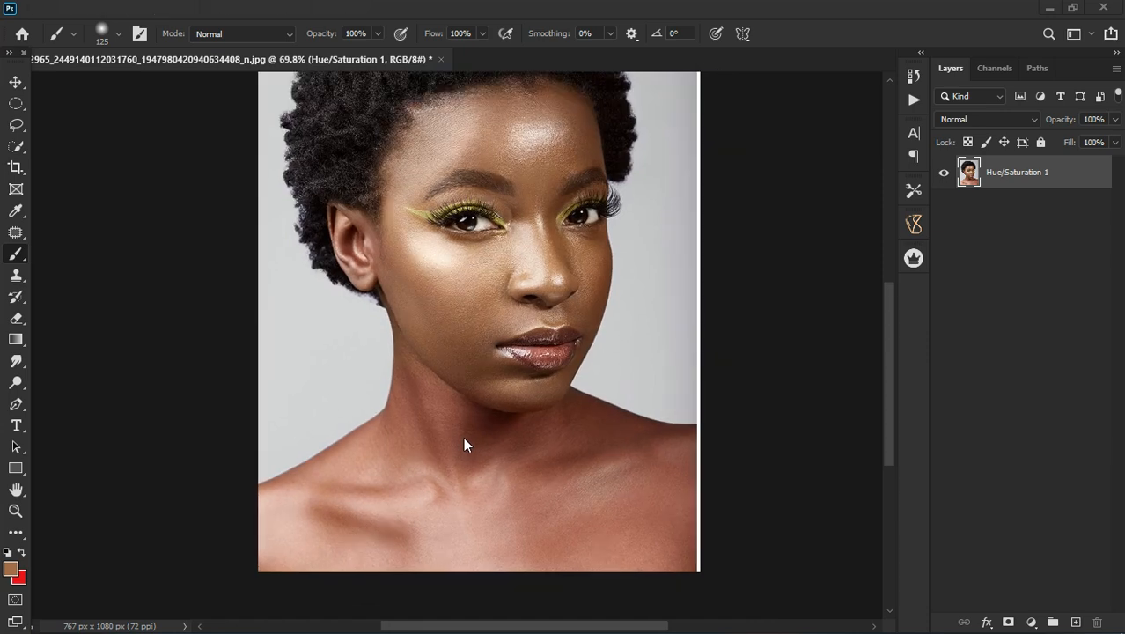
pyautogui.scroll(-1, 449, 423)
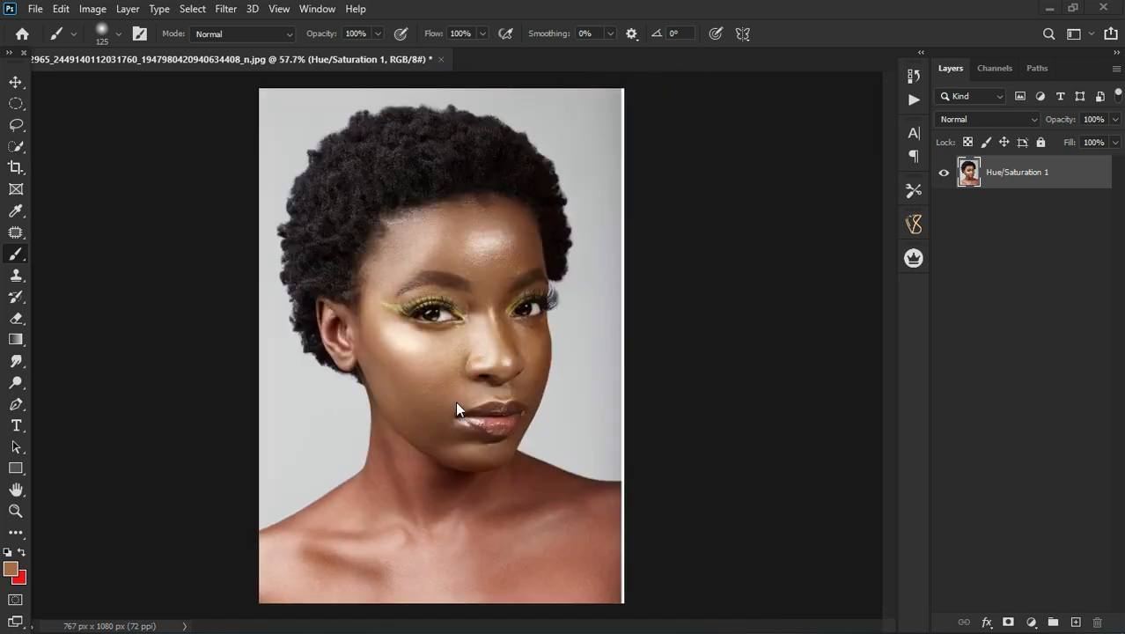
pyautogui.scroll(2, 429, 341)
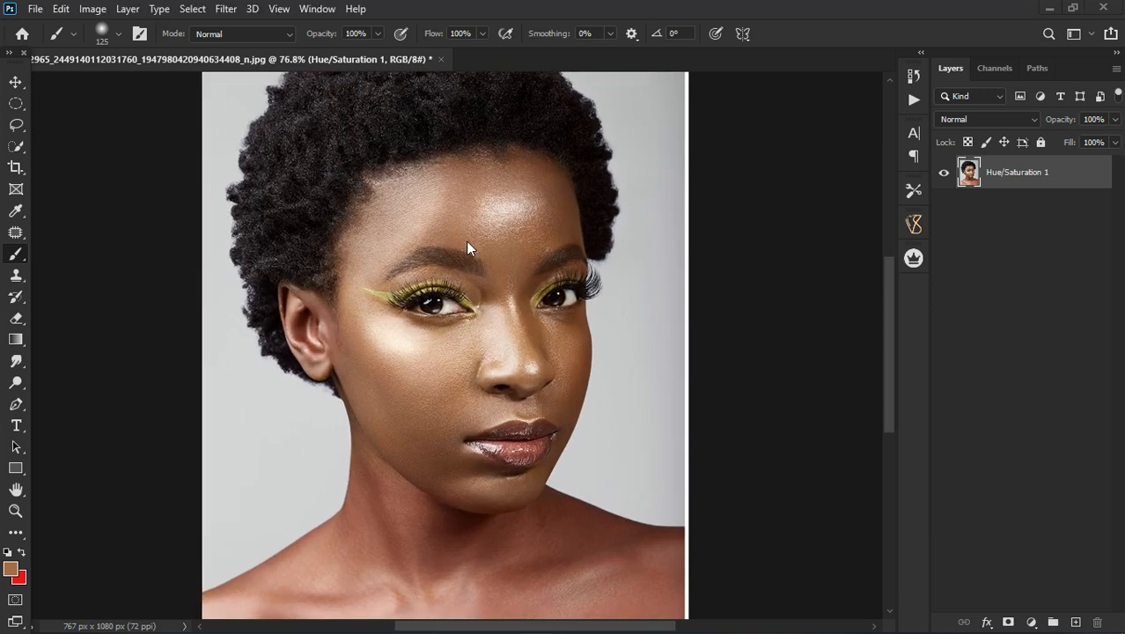
pyautogui.scroll(-1, 471, 246)
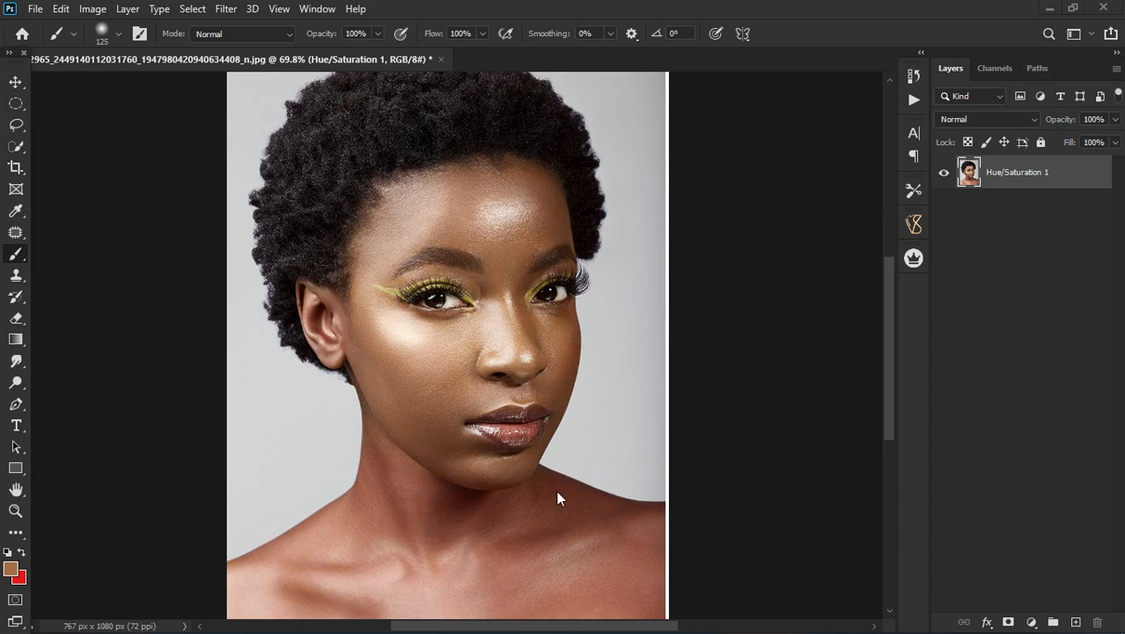
# Step: Add a Hue/Saturation adjustment layer above the portrait layer and switch to the Move tool
pyautogui.click(1032, 624)
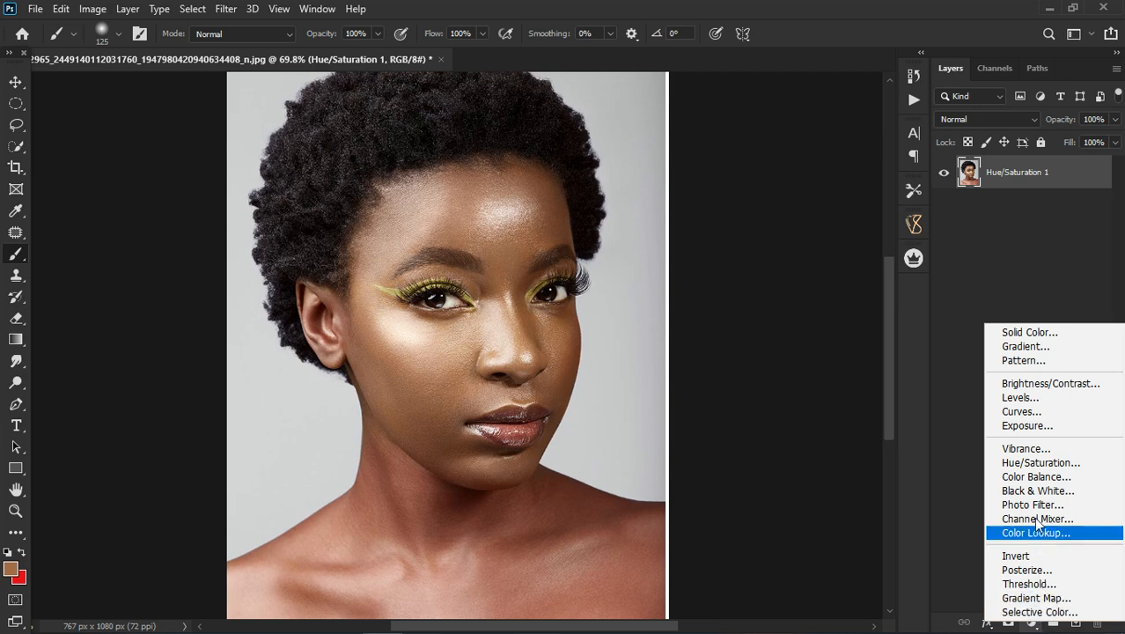
pyautogui.click(1026, 462)
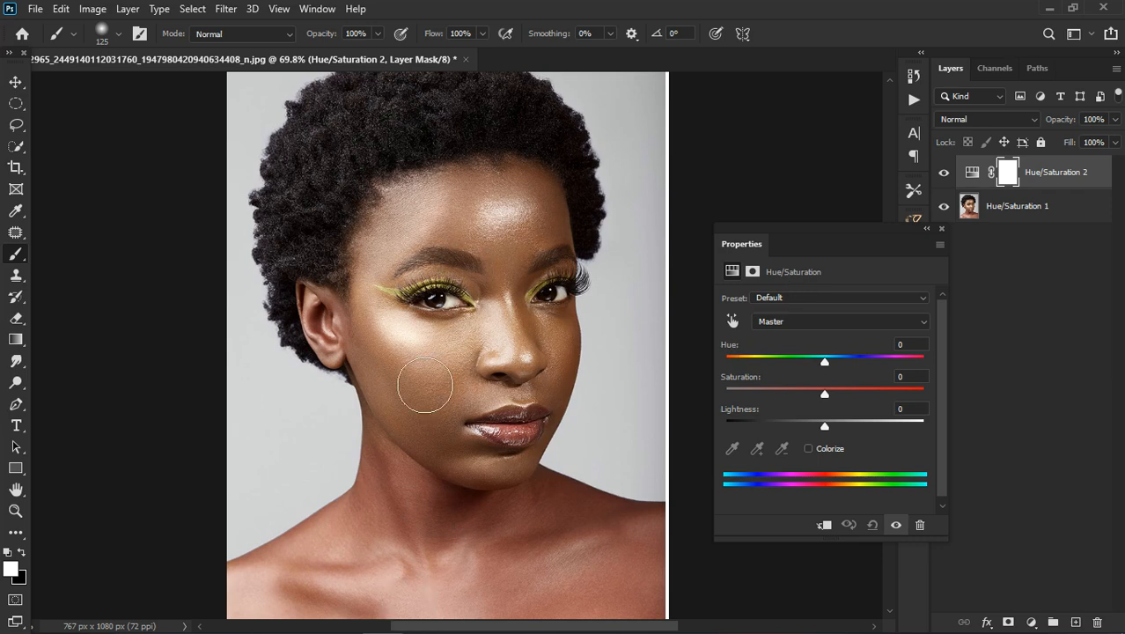
pyautogui.click(16, 82)
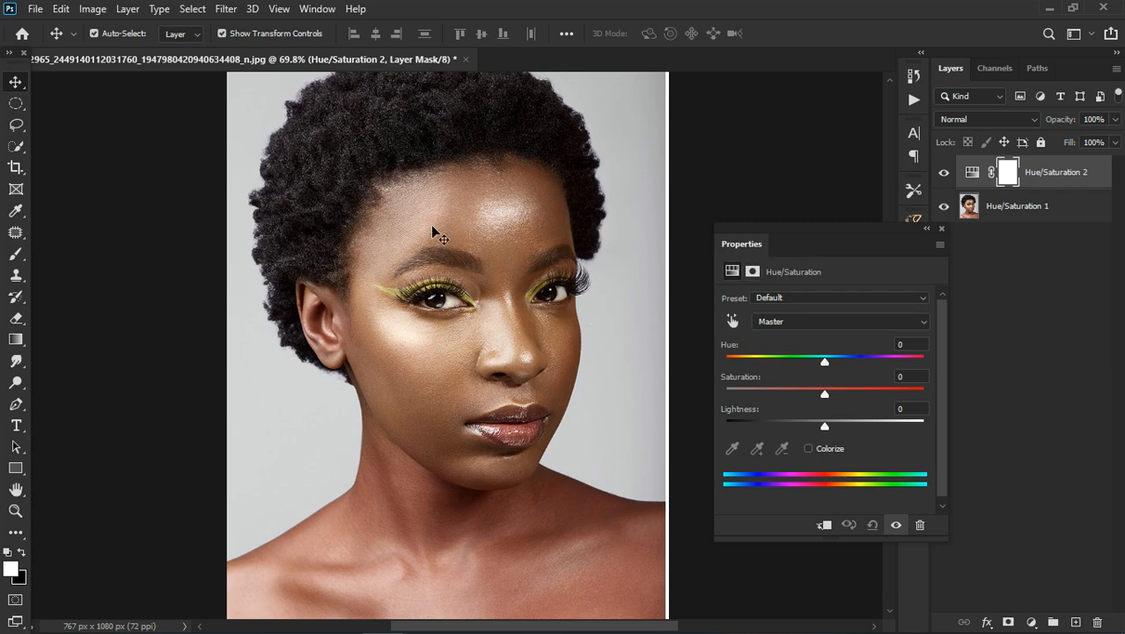
# Step: Reposition the floating Hue/Saturation properties closer to the portrait, leaving the face and neck uncovered
pyautogui.scroll(-1, 404, 204)
pyautogui.scroll(-2, 404, 204)
pyautogui.moveTo(814, 237); pyautogui.dragTo(733, 212)
pyautogui.scroll(3, 495, 350)
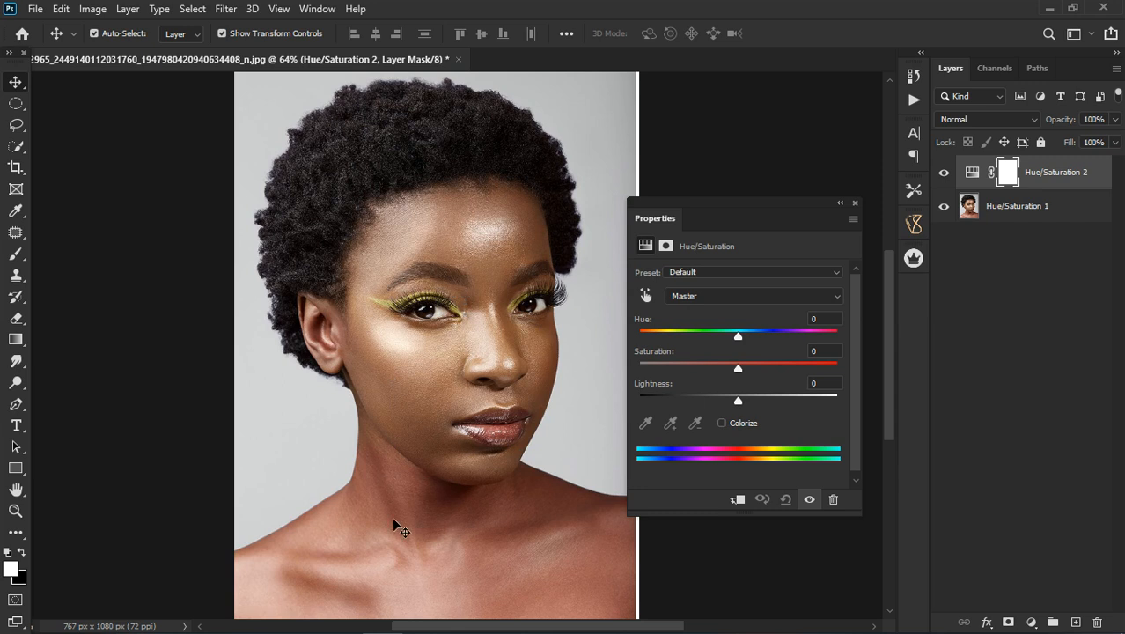
# Step: Restrict the Hue/Saturation adjustment to the Reds color range
pyautogui.click(730, 296)
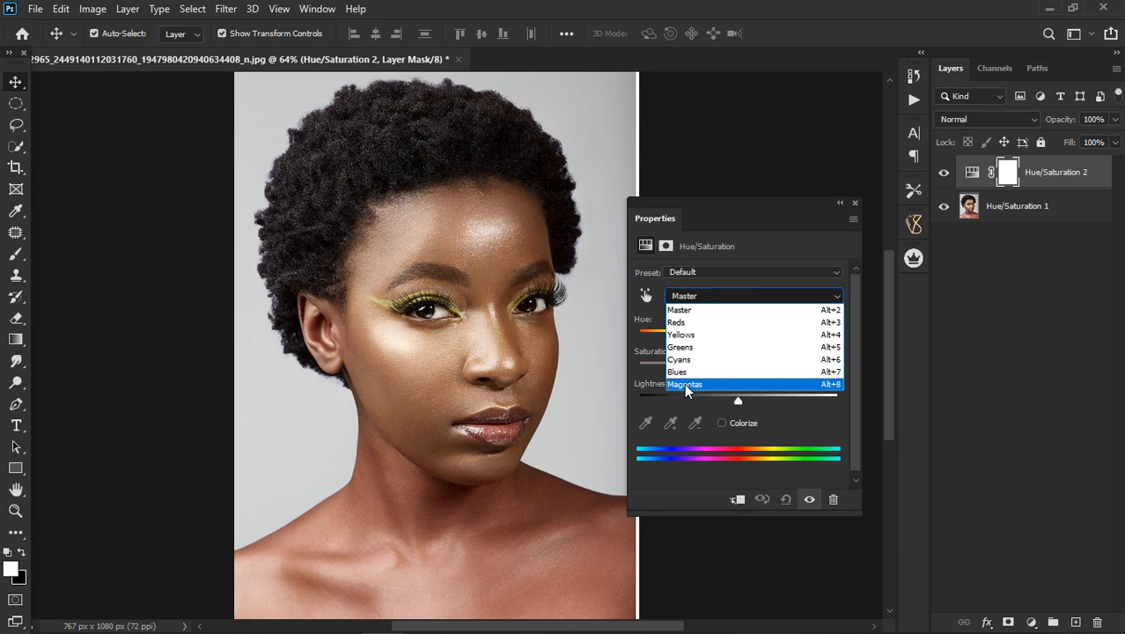
pyautogui.click(696, 477)
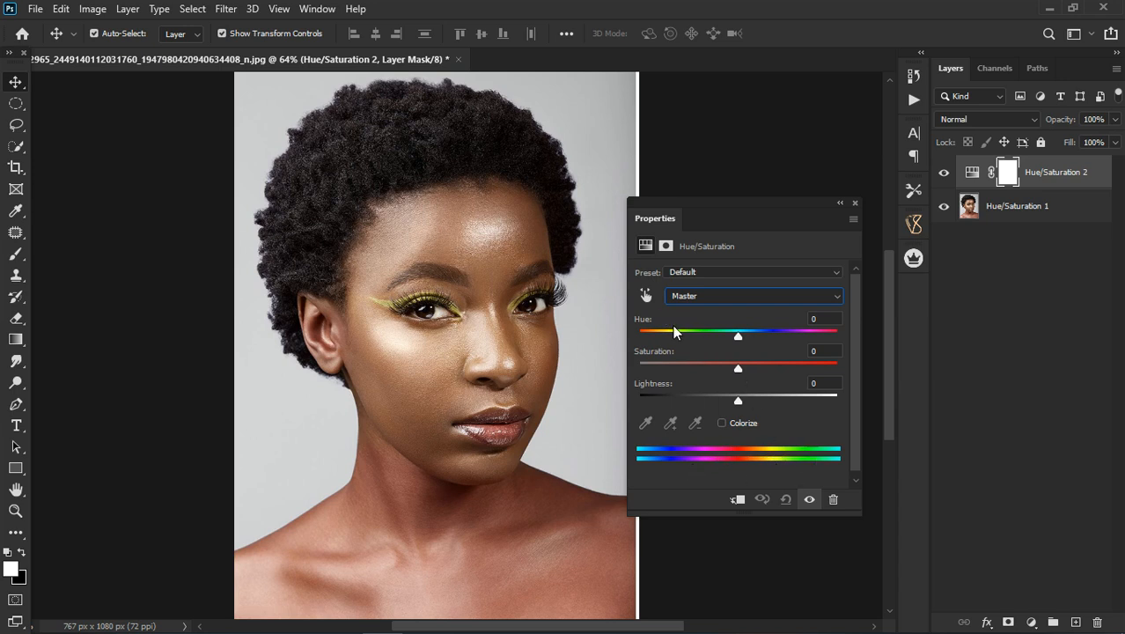
pyautogui.click(702, 295)
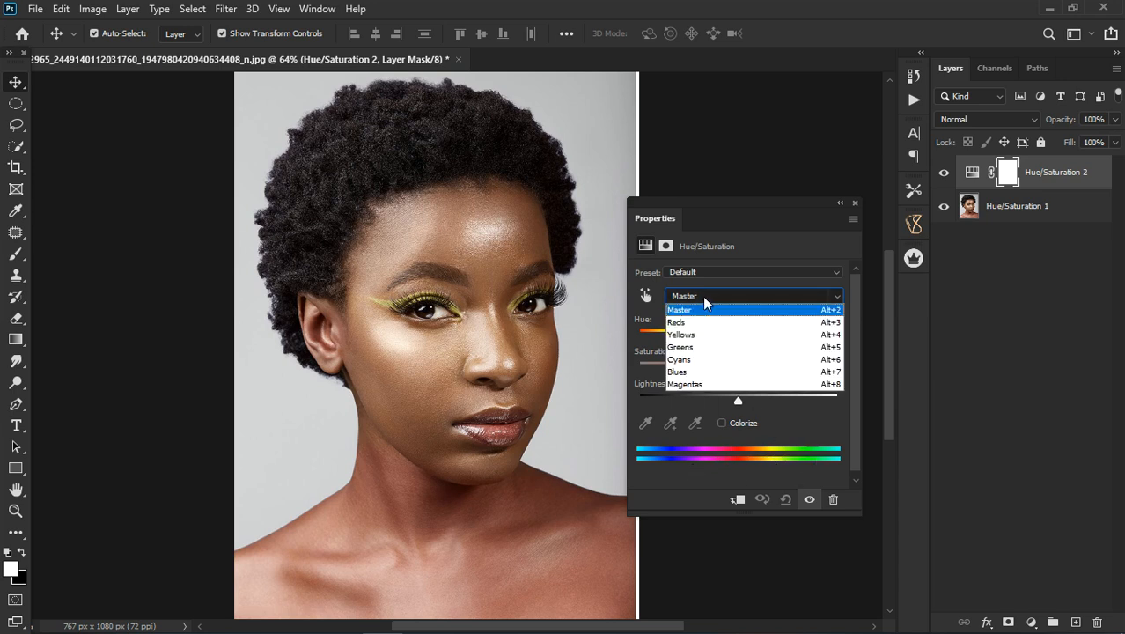
pyautogui.click(695, 322)
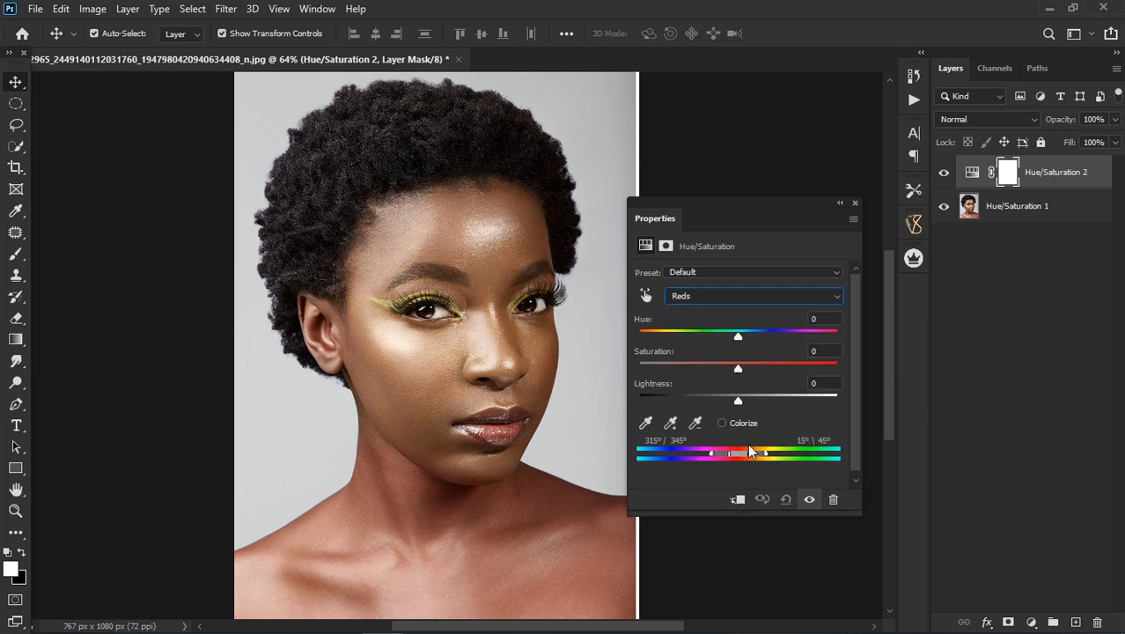
pyautogui.moveTo(739, 452)
pyautogui.mouseDown()
pyautogui.moveTo(778, 453)
pyautogui.moveTo(729, 450)
pyautogui.mouseUp()
pyautogui.click(700, 298)
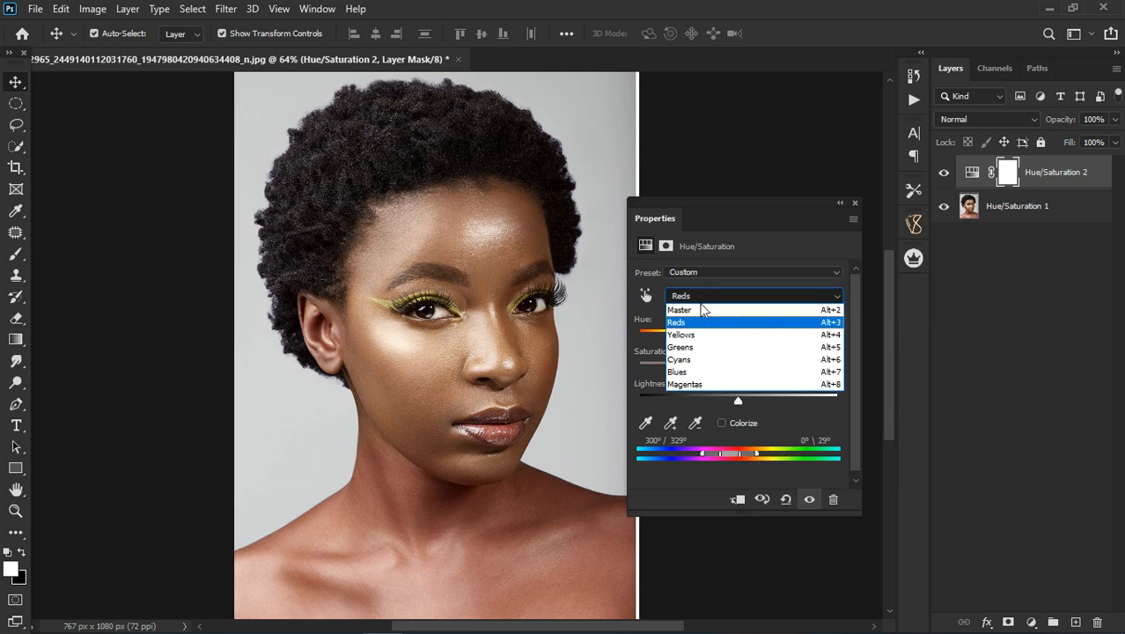
pyautogui.click(727, 334)
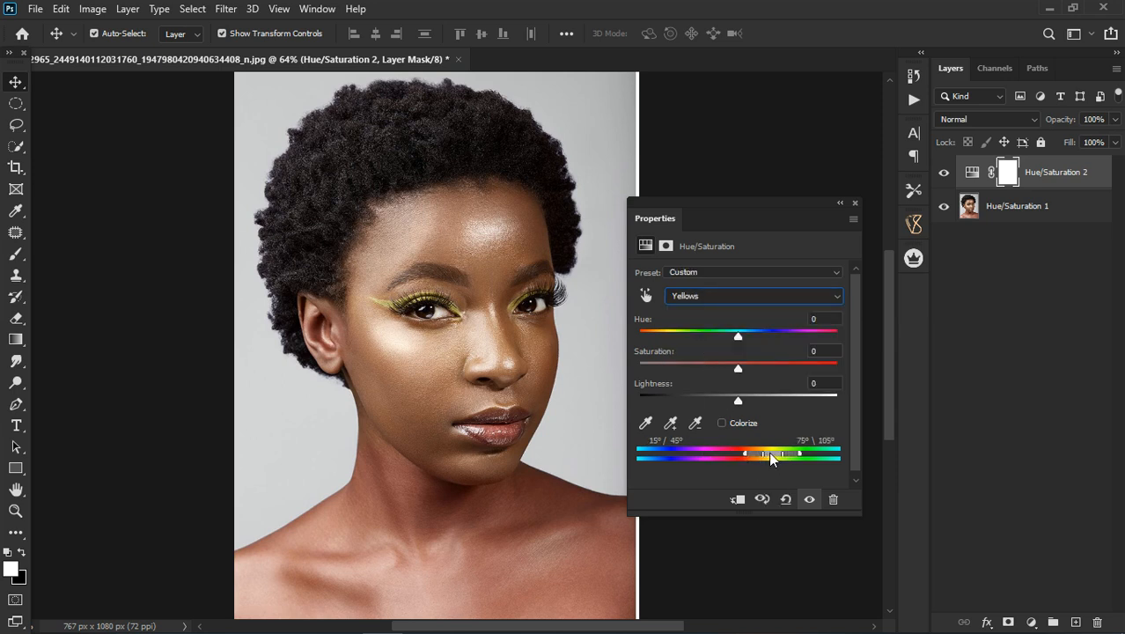
pyautogui.click(723, 298)
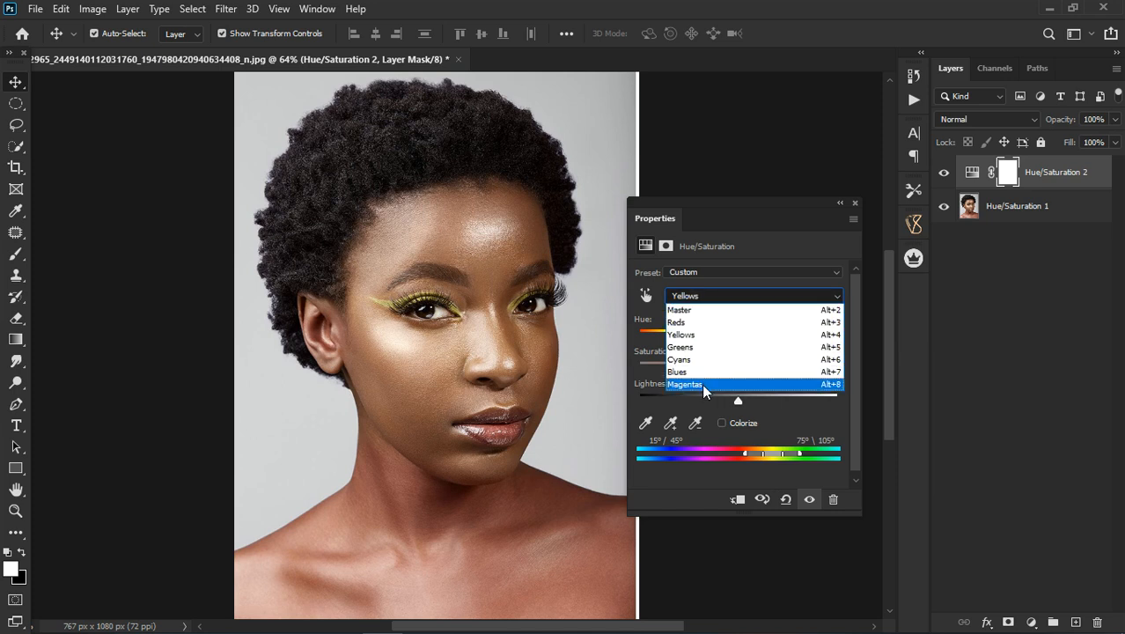
pyautogui.click(732, 388)
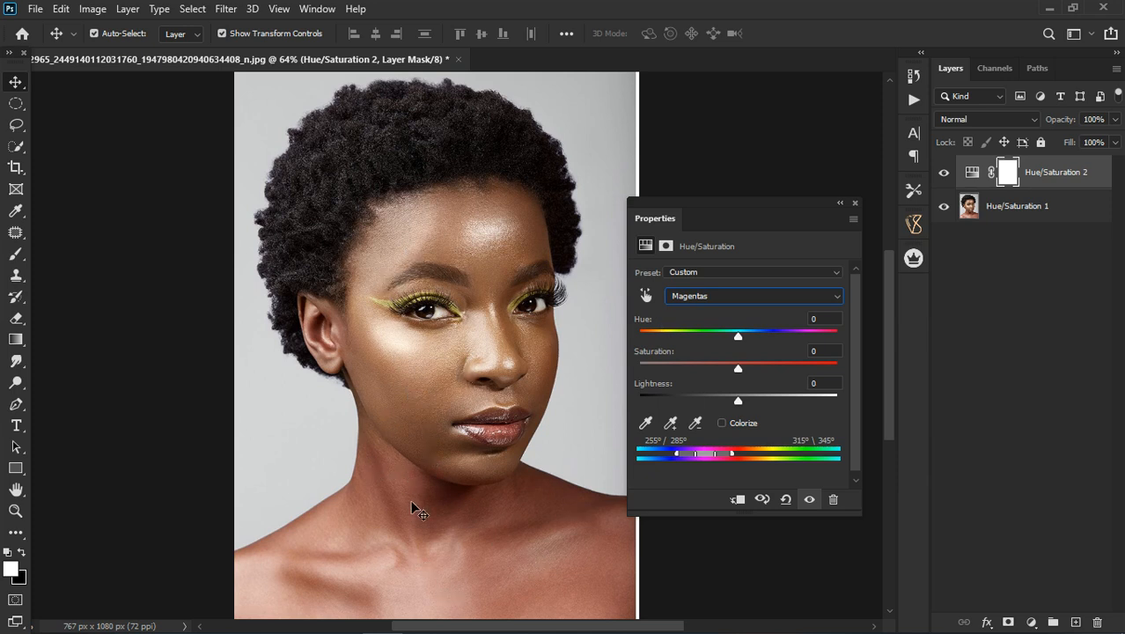
pyautogui.click(786, 500)
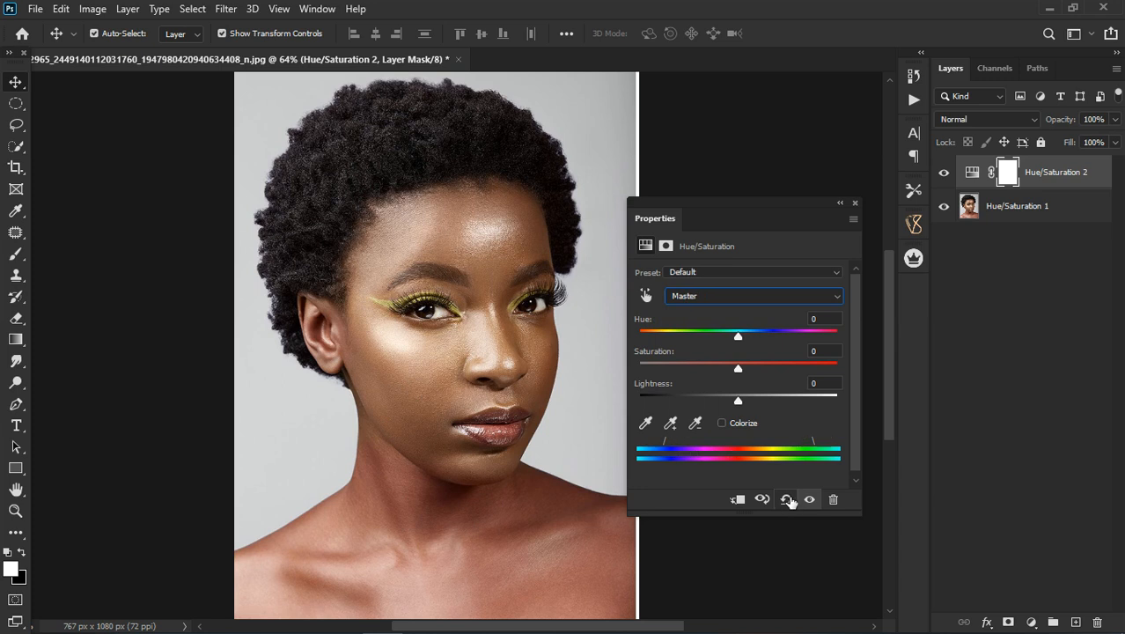
# Step: Sample the reddish neck skin with the on-image adjustment tool to target the Reds color range
pyautogui.click(644, 295)
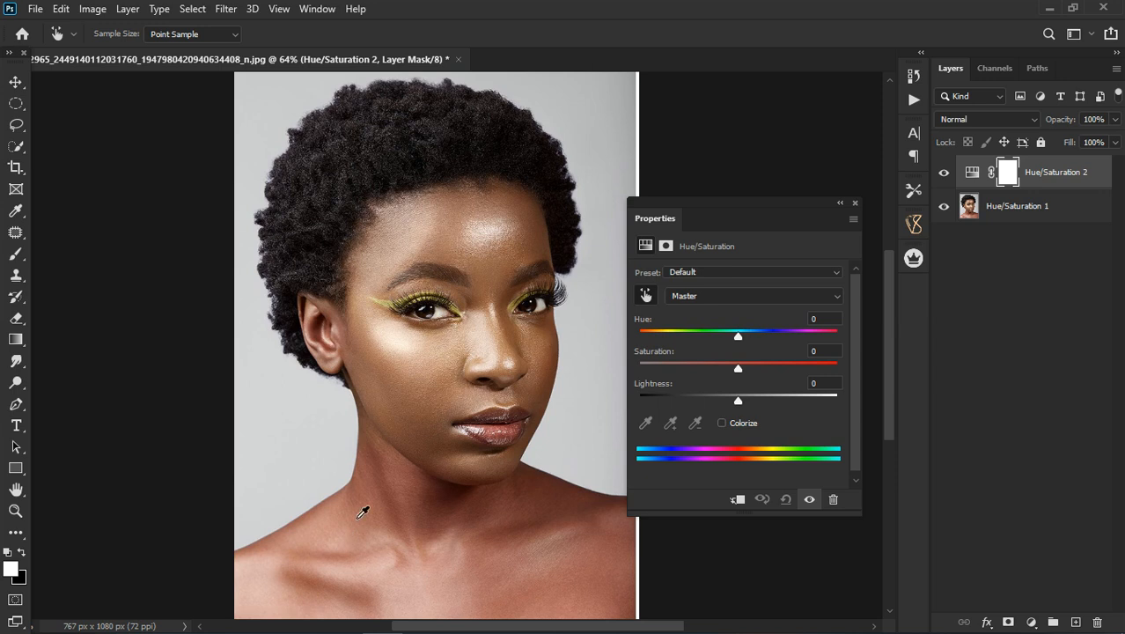
pyautogui.click(384, 484)
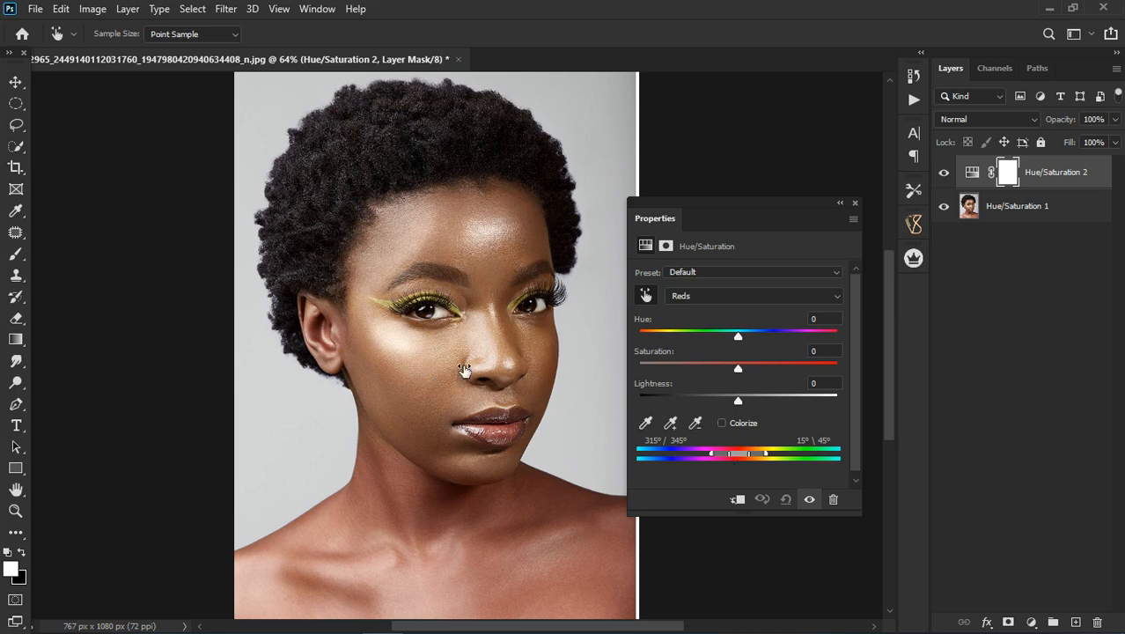
pyautogui.click(377, 312)
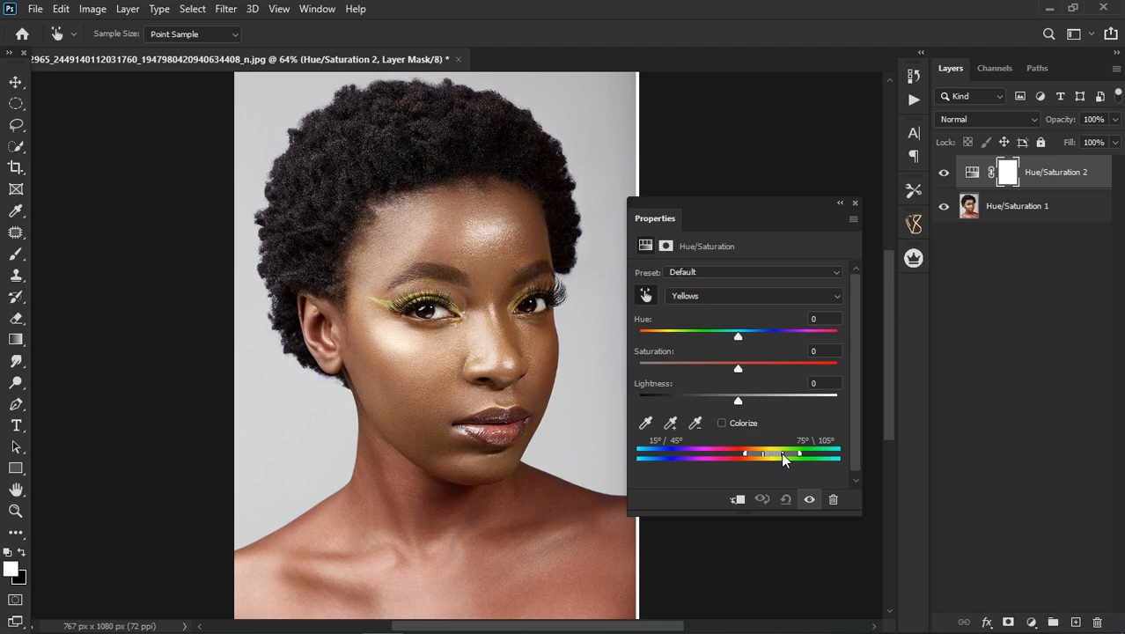
pyautogui.click(400, 510)
# Step: Test the Reds hue at both extremes and leave it at +180 to mark the affected skin with a contrasting color
pyautogui.moveTo(738, 335); pyautogui.dragTo(885, 334)
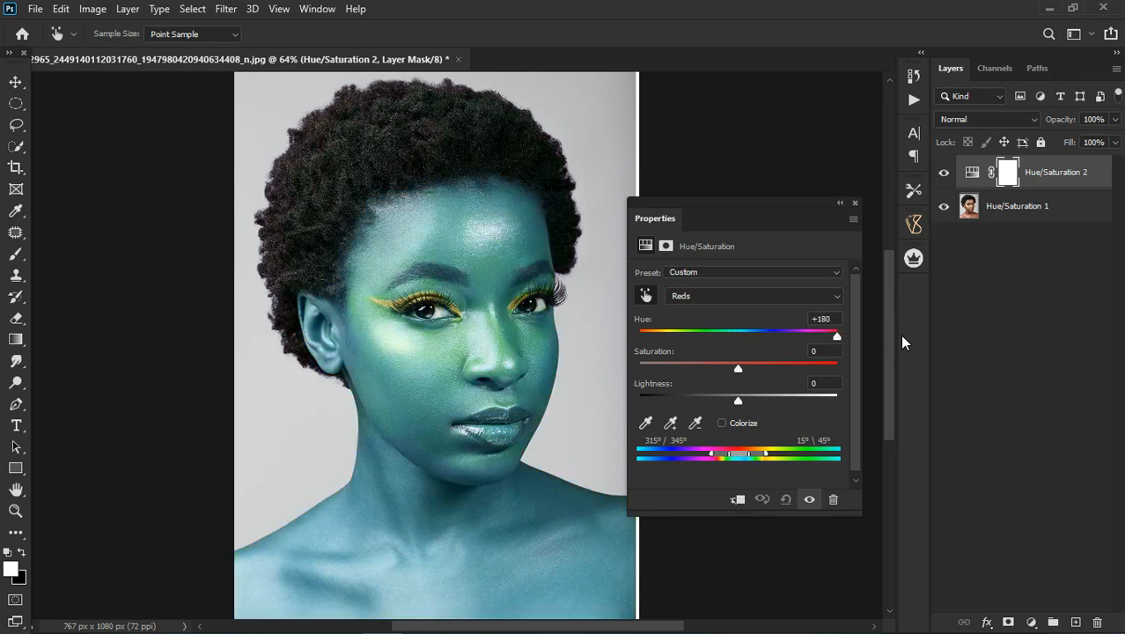
pyautogui.scroll(-1, 490, 381)
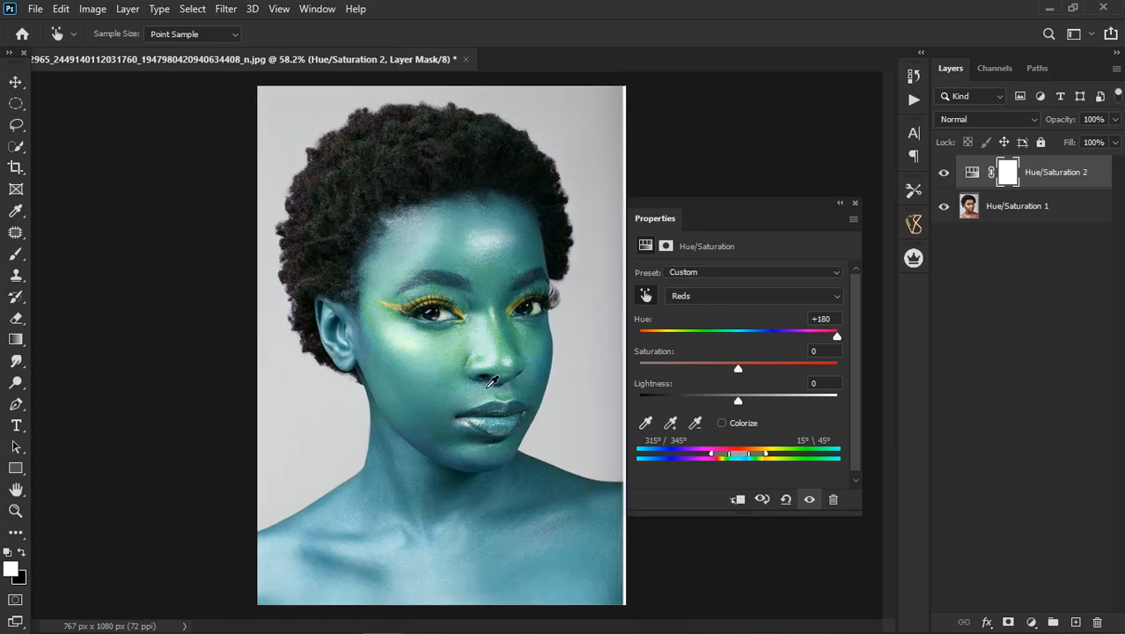
pyautogui.scroll(2, 487, 500)
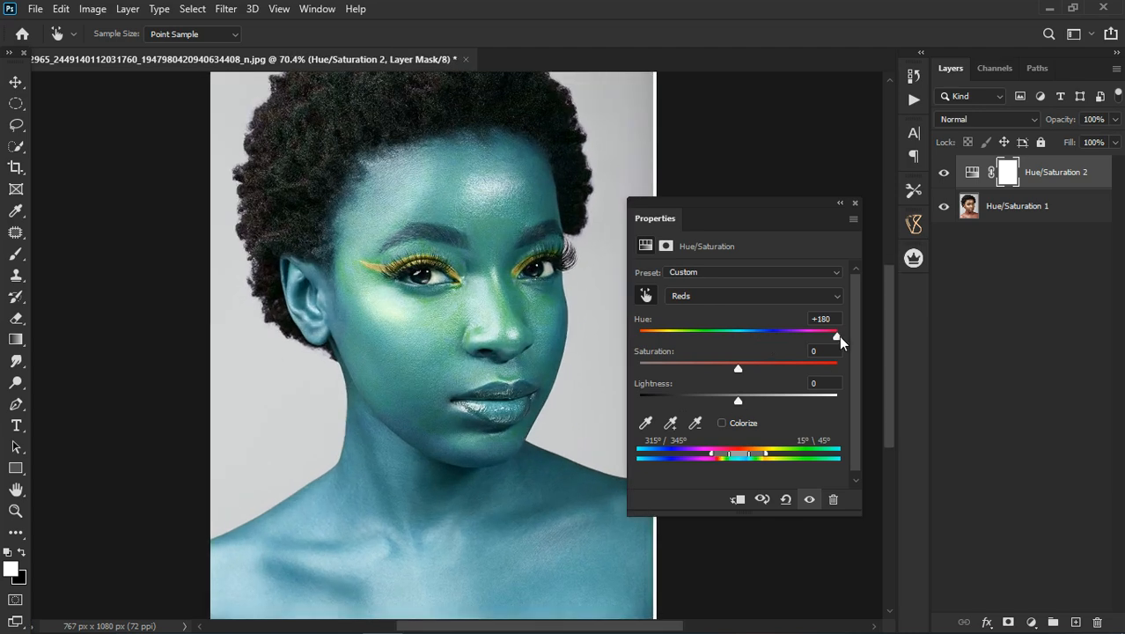
pyautogui.moveTo(839, 335); pyautogui.dragTo(557, 340)
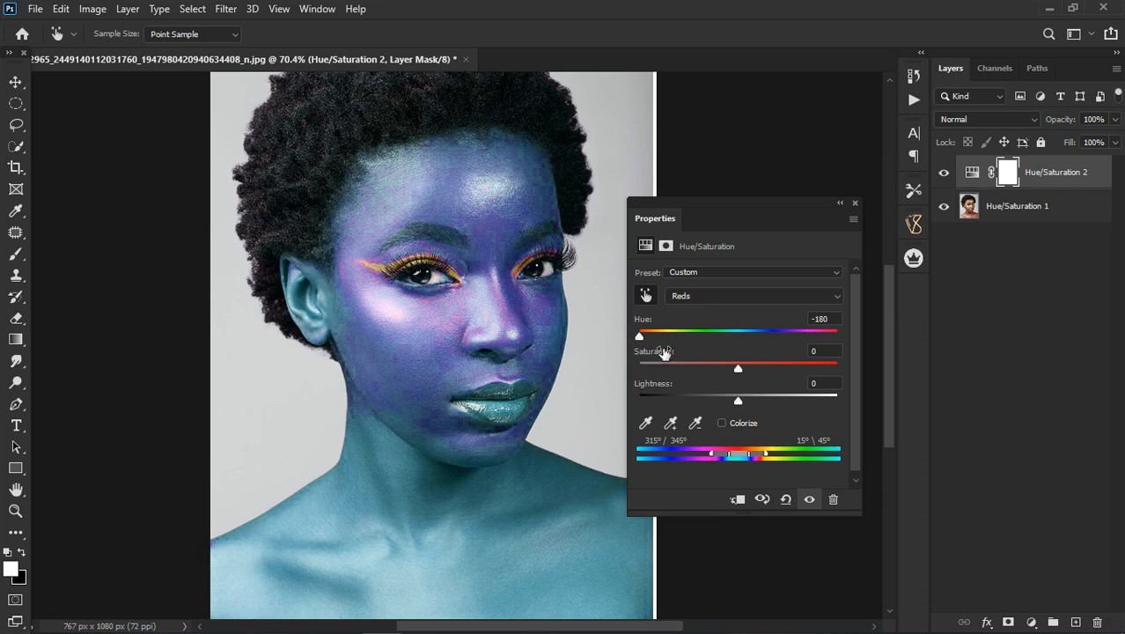
pyautogui.moveTo(639, 336); pyautogui.dragTo(848, 336)
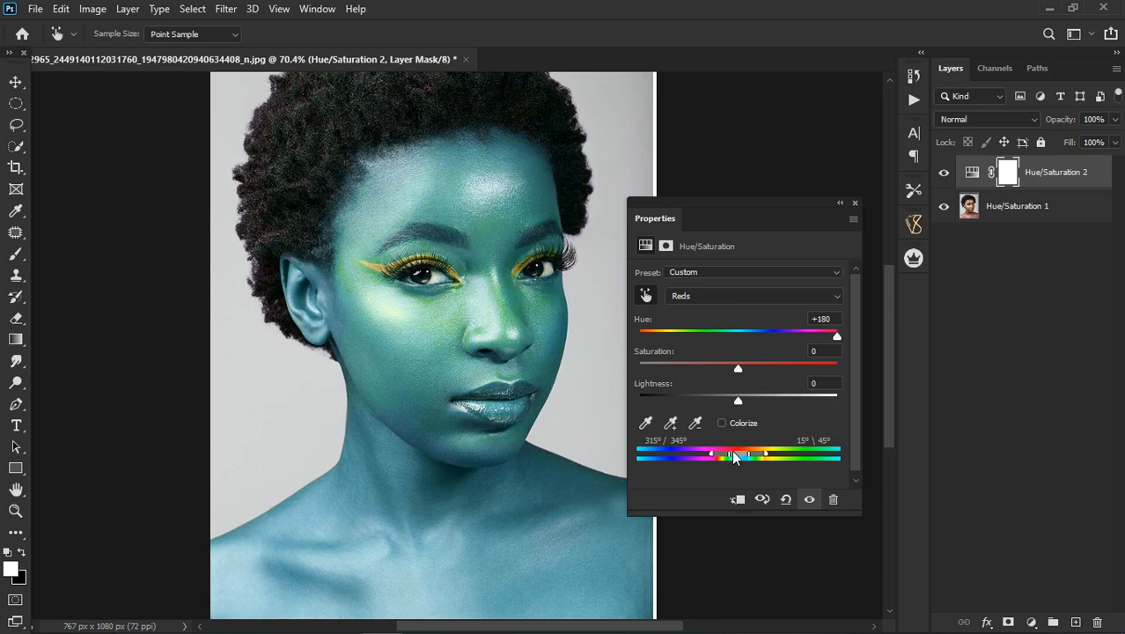
pyautogui.moveTo(852, 336); pyautogui.dragTo(854, 336)
# Step: Shift and narrow the Reds range to 294°/319° and 349°\21° to isolate the neck and body from the face
pyautogui.moveTo(744, 453)
pyautogui.mouseDown()
pyautogui.moveTo(720, 455)
pyautogui.moveTo(732, 456)
pyautogui.mouseUp()
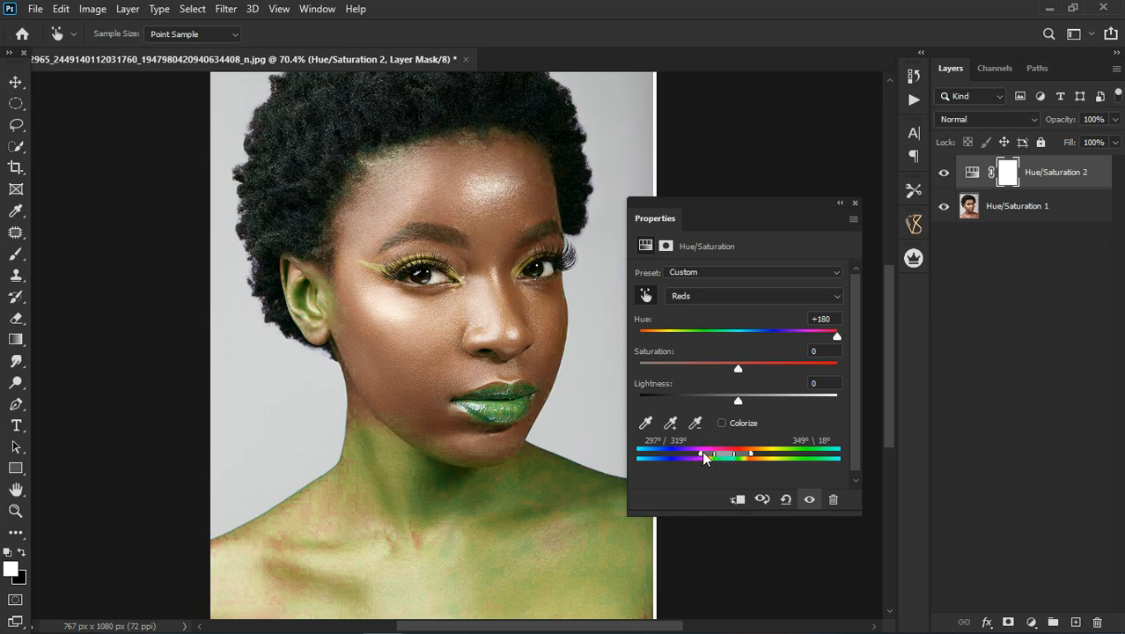
pyautogui.moveTo(698, 452); pyautogui.dragTo(752, 452)
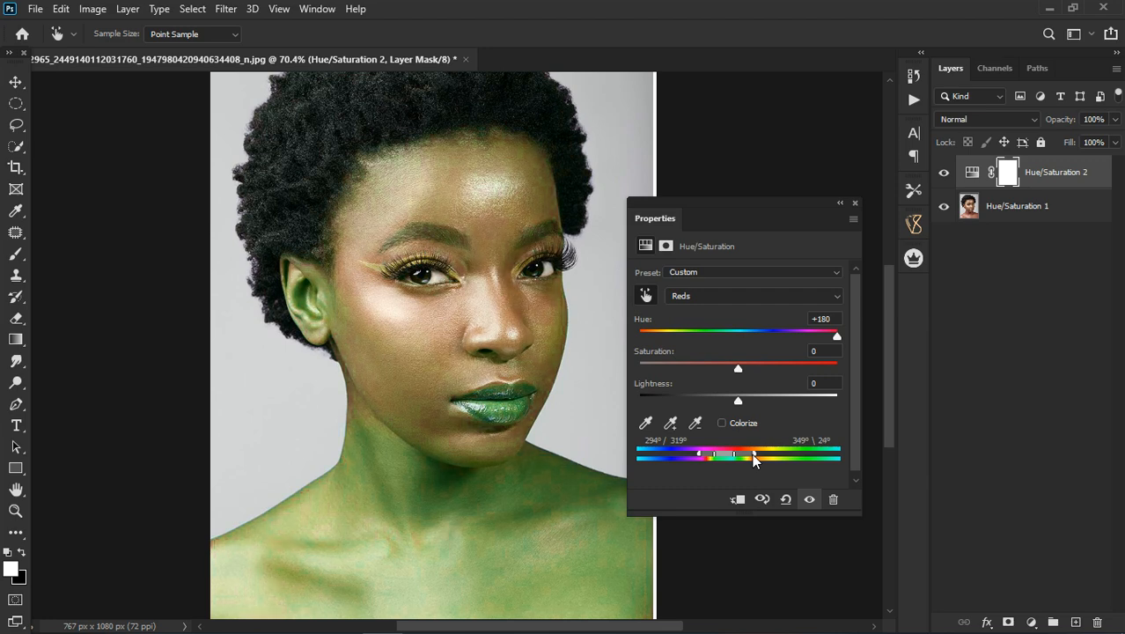
pyautogui.moveTo(751, 453); pyautogui.dragTo(749, 453)
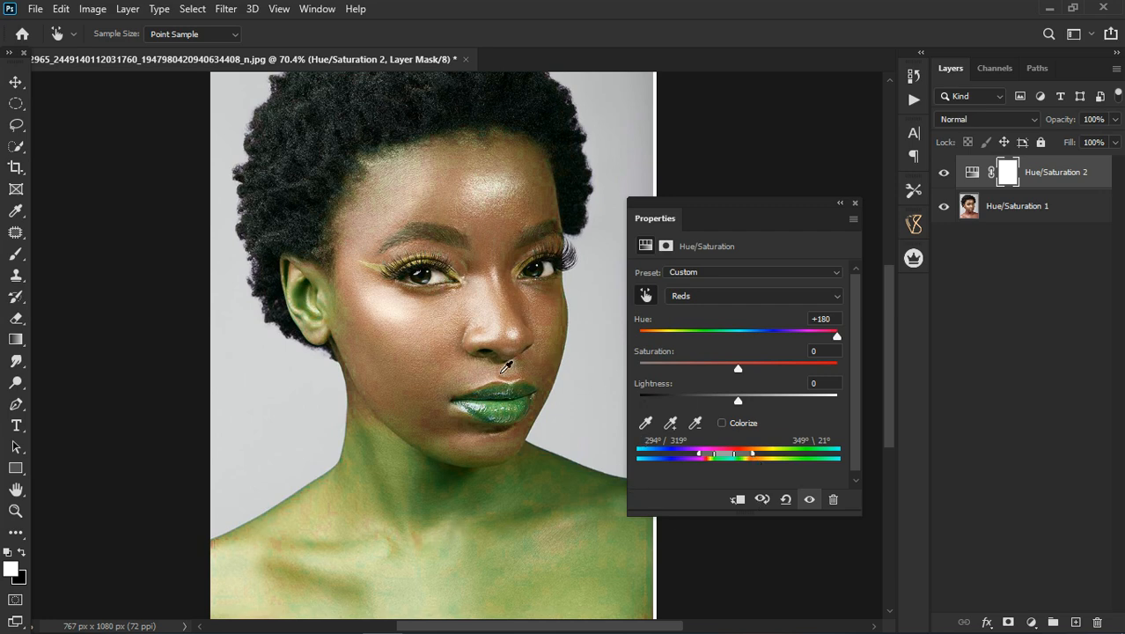
# Step: Check the isolated areas at hue -180 and +180 and against the original, and reset the Reds hue to 0
pyautogui.moveTo(835, 333); pyautogui.dragTo(614, 343)
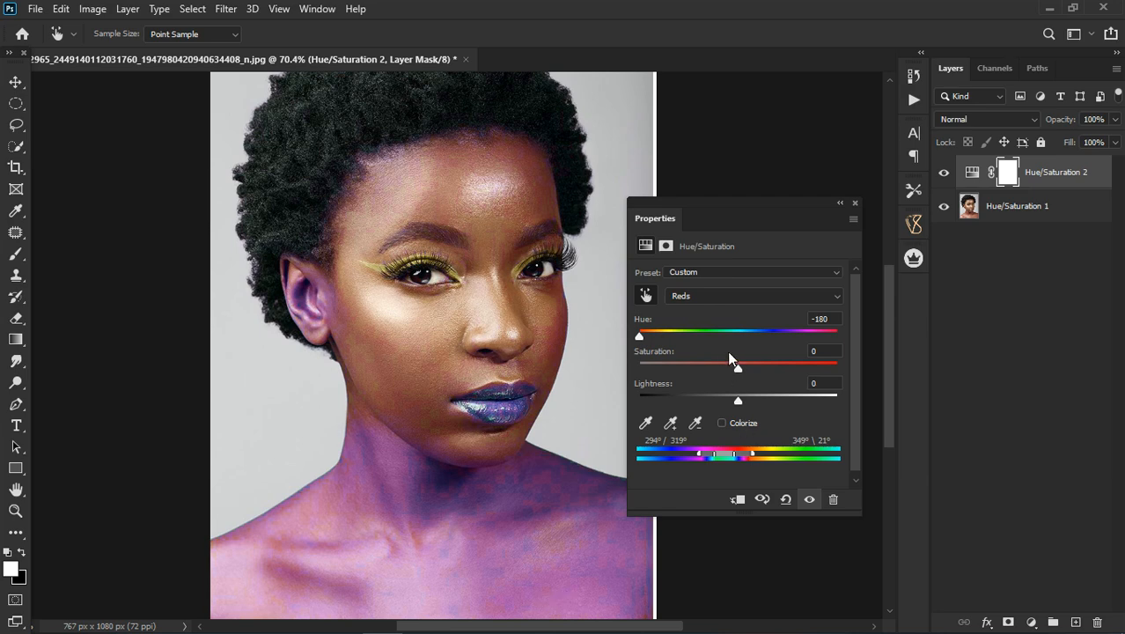
pyautogui.moveTo(642, 334); pyautogui.dragTo(913, 343)
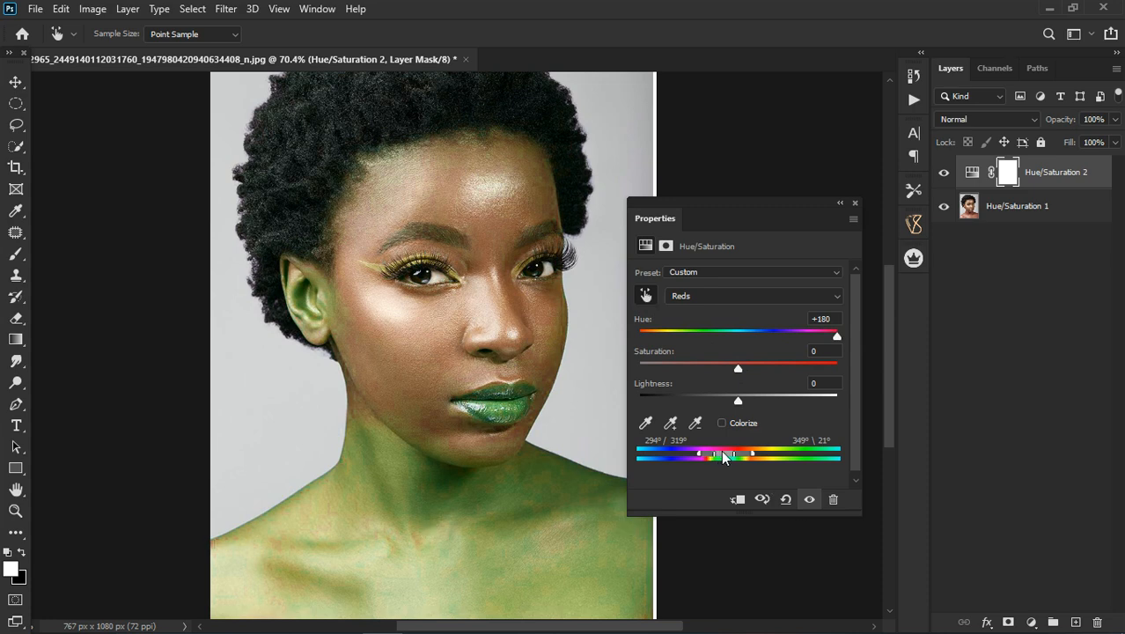
pyautogui.click(810, 499)
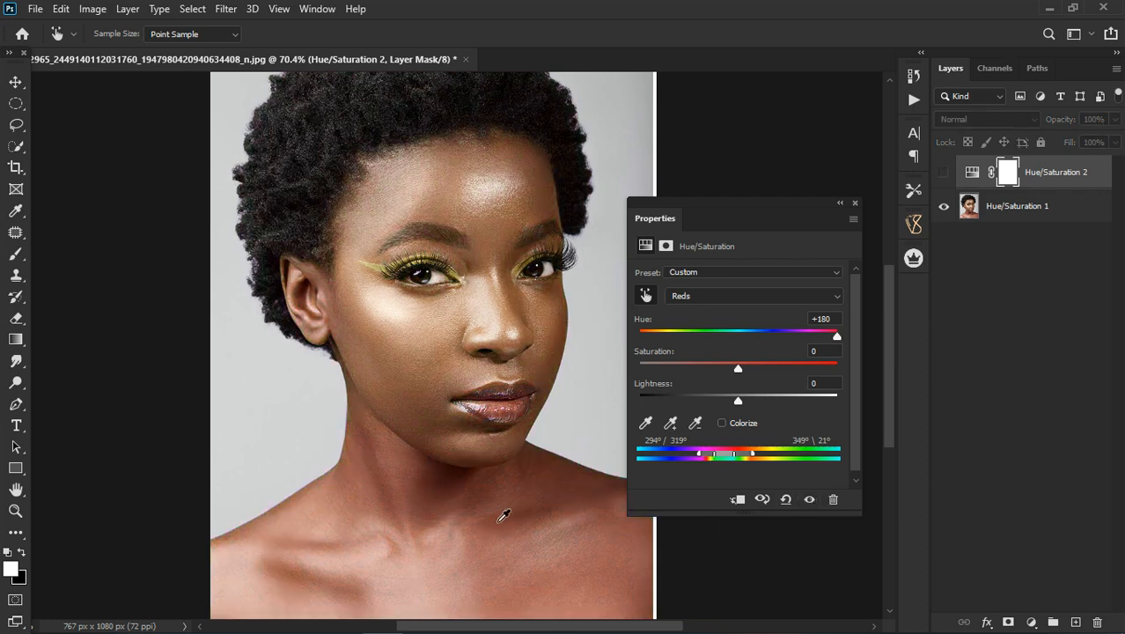
pyautogui.click(810, 500)
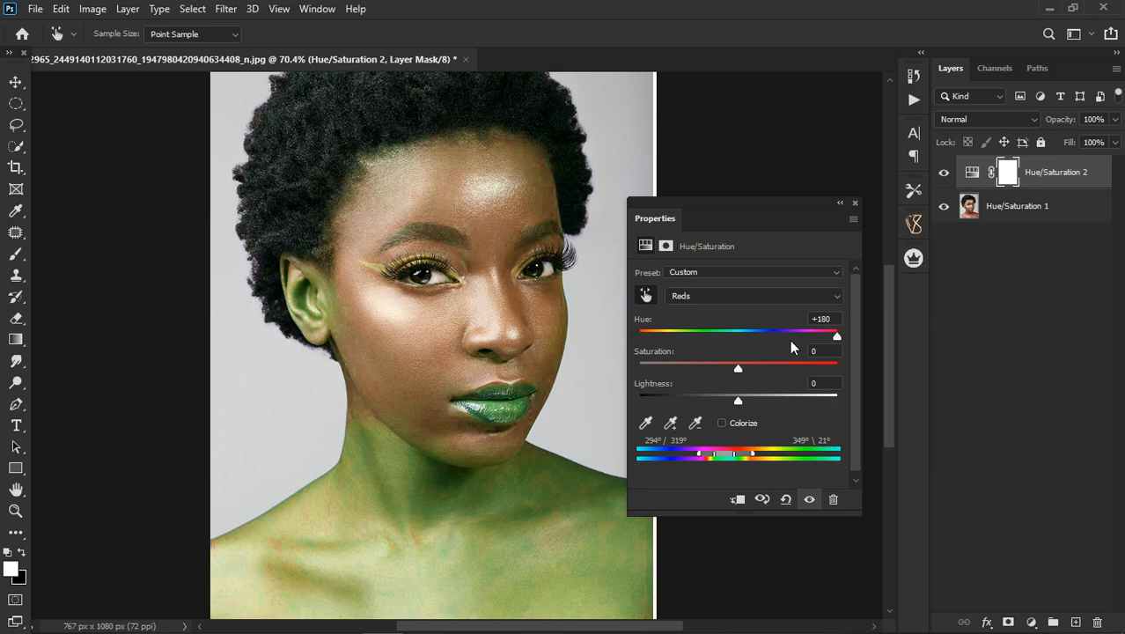
pyautogui.click(840, 322)
pyautogui.write('0')
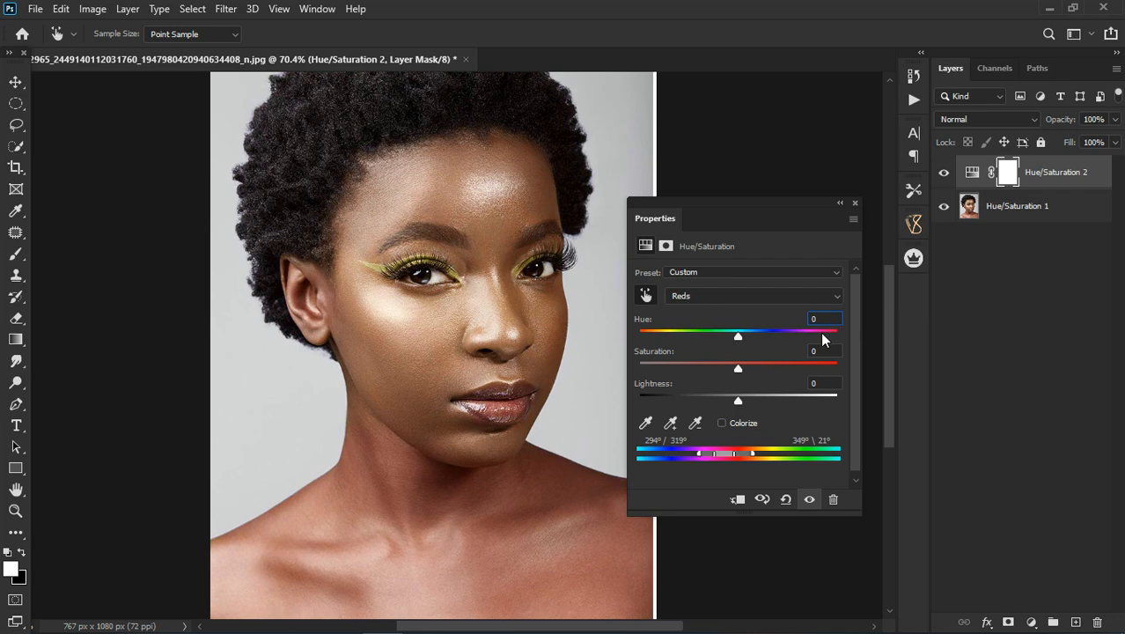
pyautogui.click(192, 8)
pyautogui.click(223, 170)
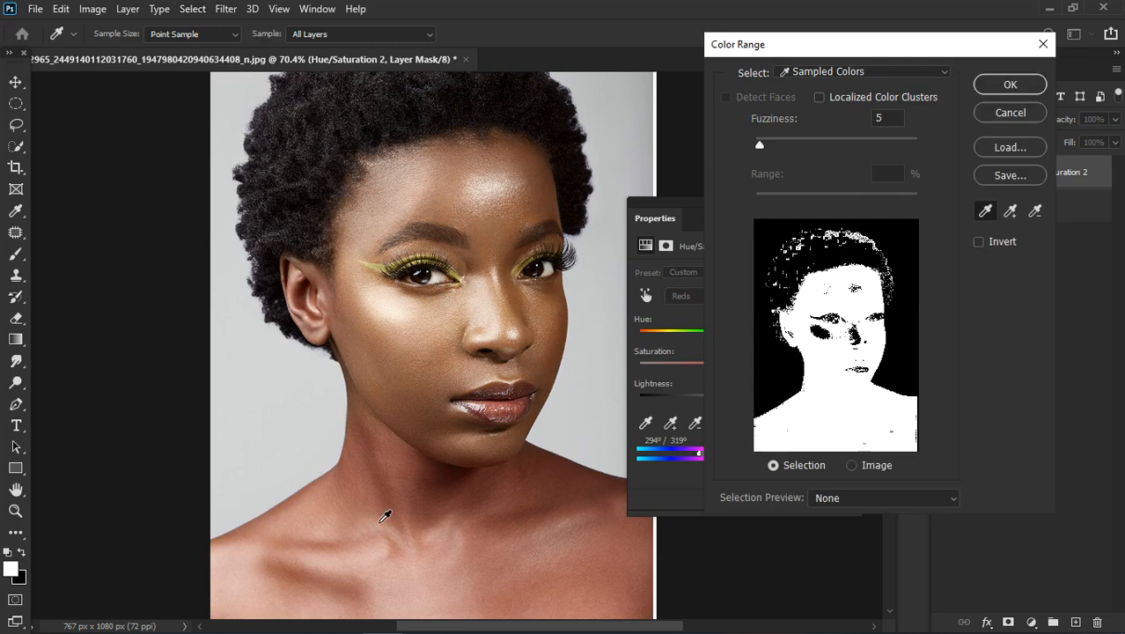
pyautogui.click(380, 519)
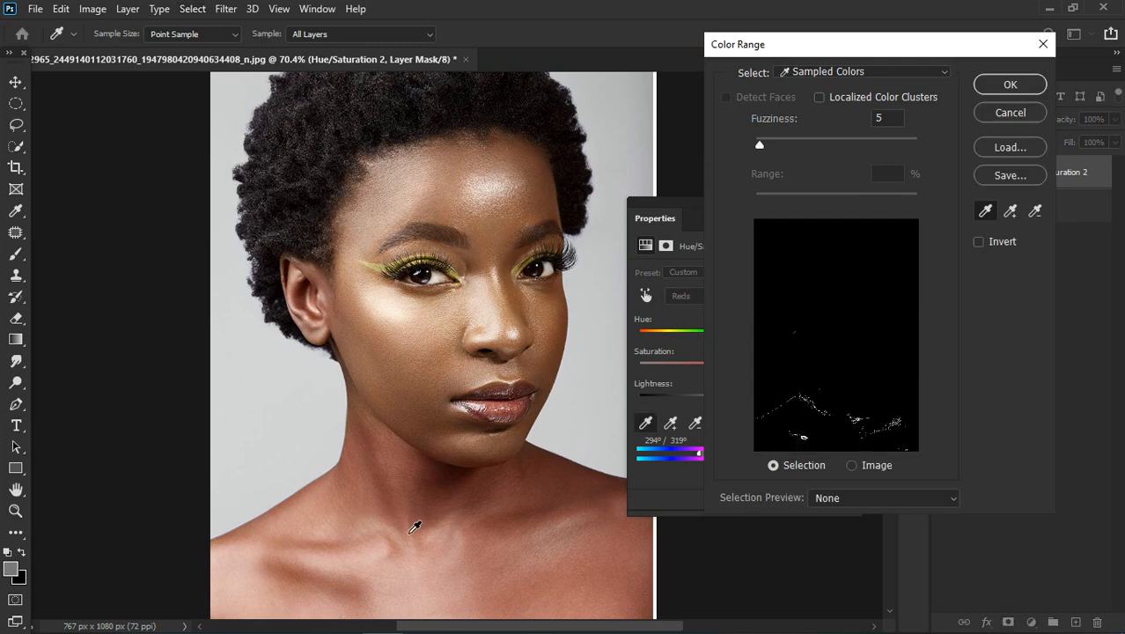
pyautogui.moveTo(466, 519)
pyautogui.mouseDown()
pyautogui.moveTo(521, 576)
pyautogui.moveTo(312, 589)
pyautogui.moveTo(279, 561)
pyautogui.mouseUp()
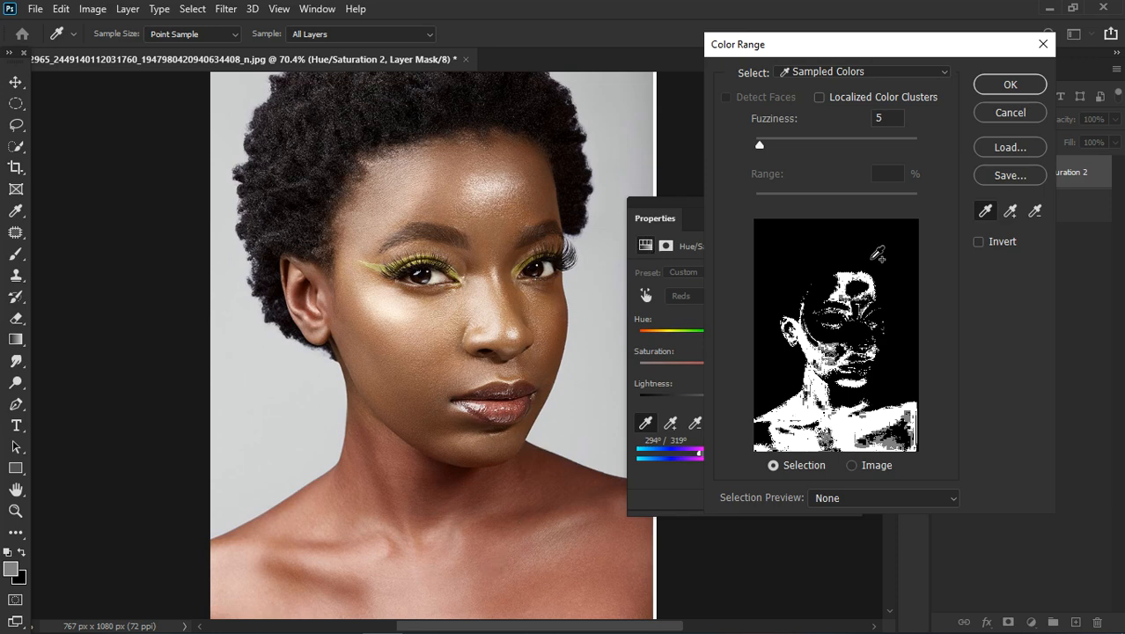
pyautogui.press('Escape')
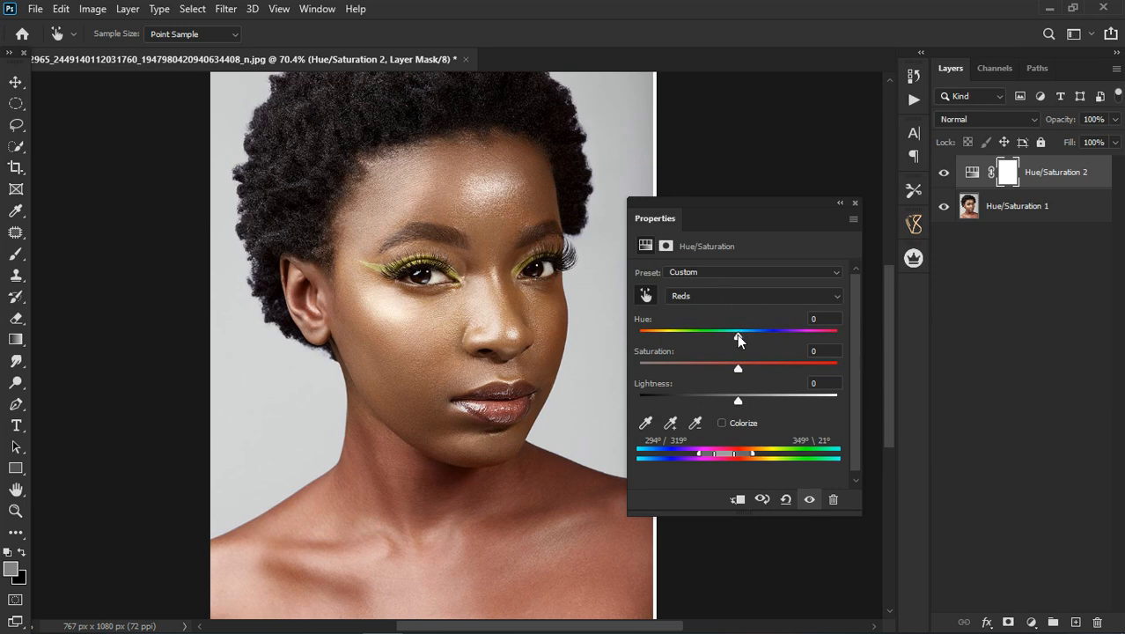
# Step: Set the Reds hue to +39 and compare the neck and body skin with the adjustment hidden and shown
pyautogui.moveTo(867, 336); pyautogui.dragTo(811, 331)
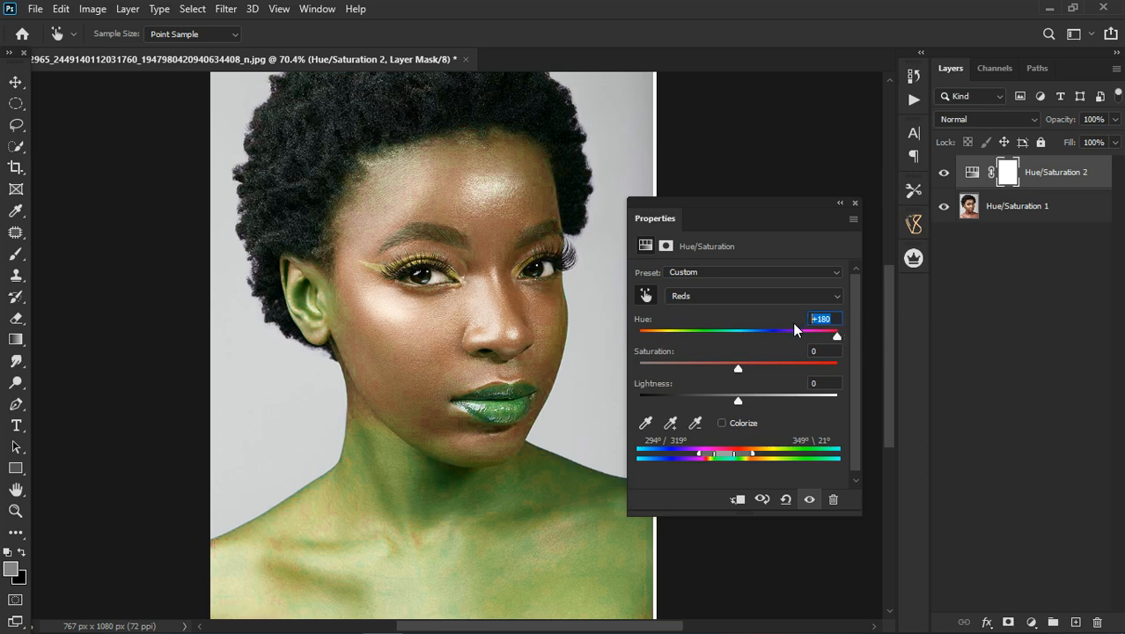
pyautogui.write('0')
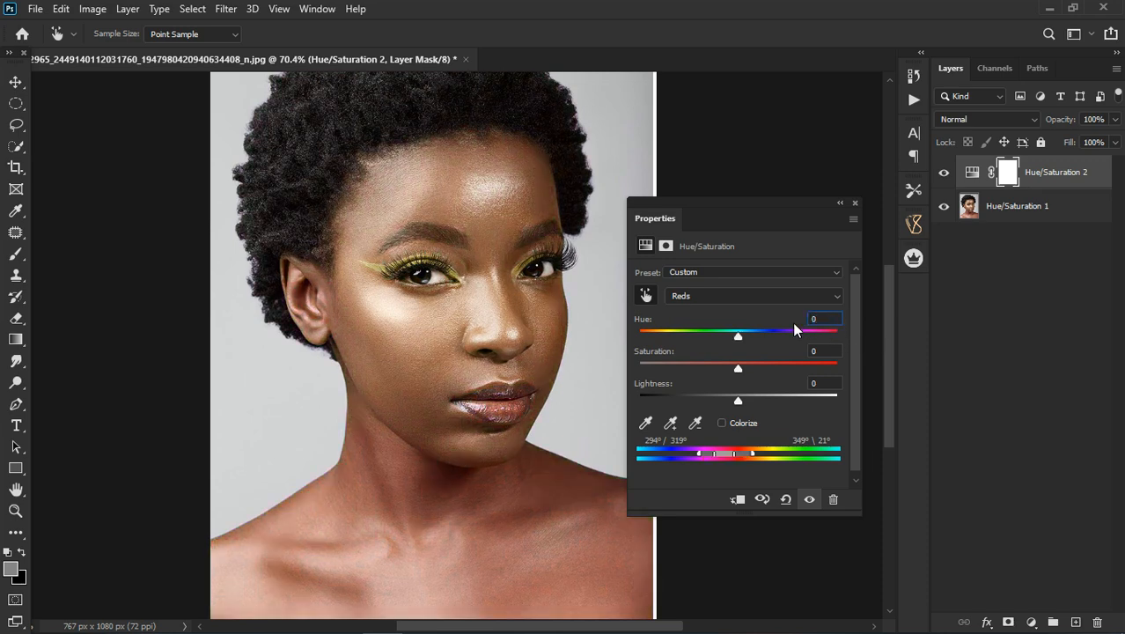
pyautogui.moveTo(743, 339); pyautogui.dragTo(777, 334)
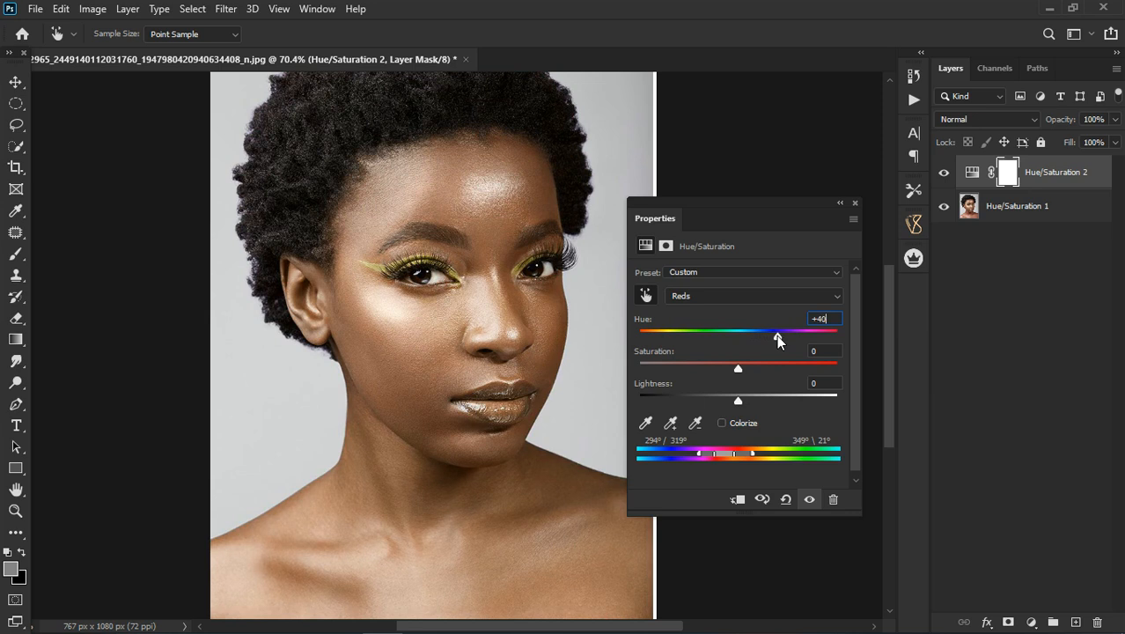
pyautogui.click(818, 502)
pyautogui.scroll(3, 479, 528)
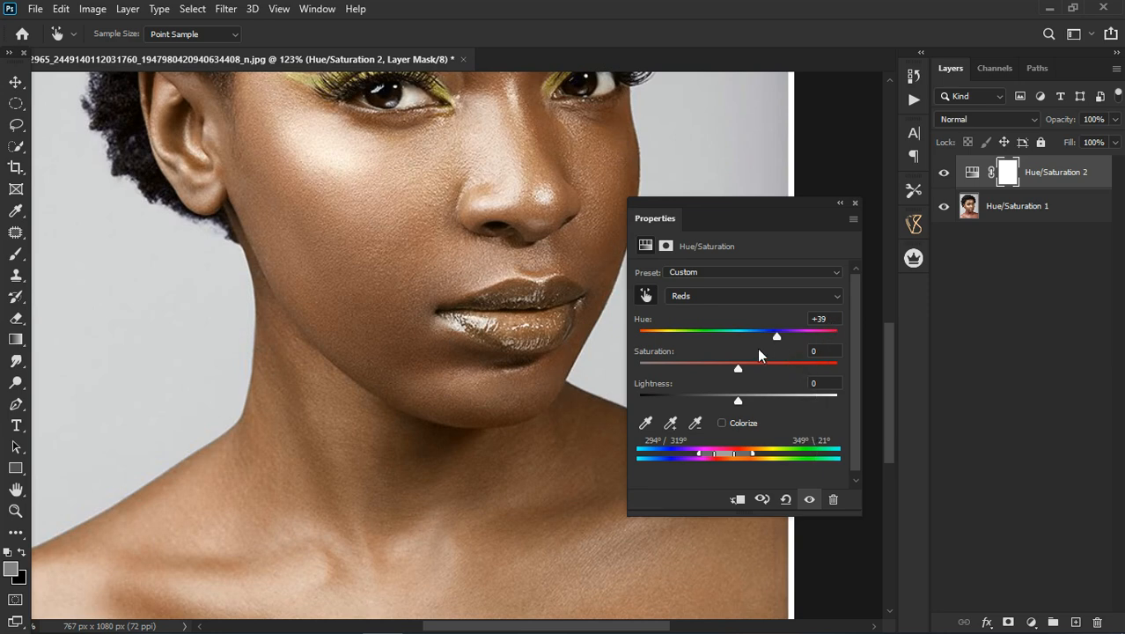
pyautogui.click(809, 500)
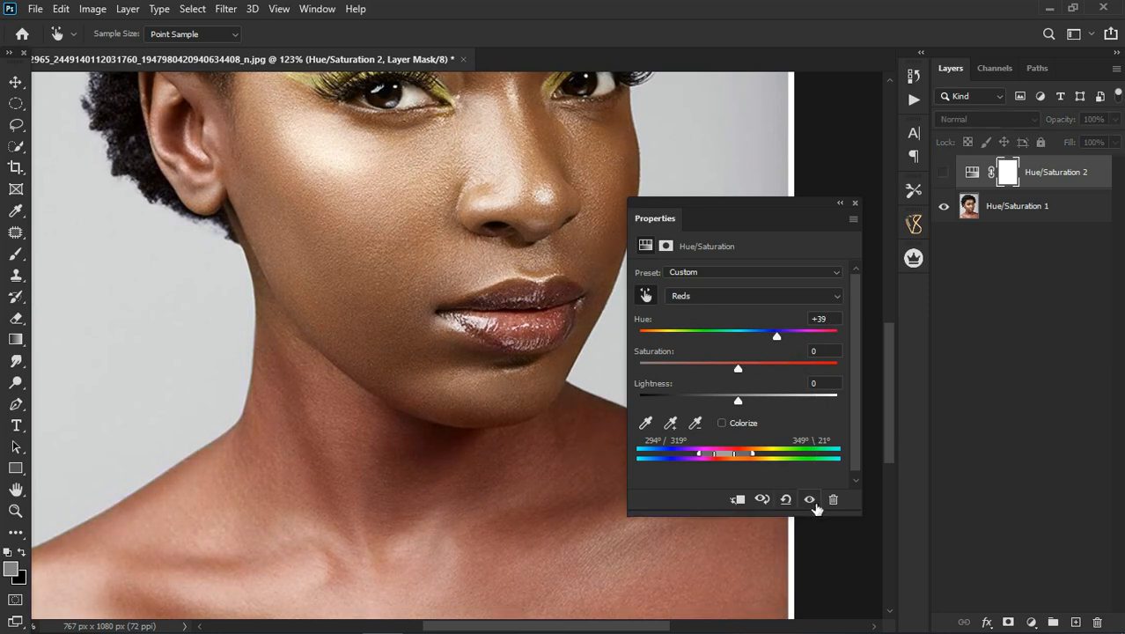
pyautogui.click(810, 500)
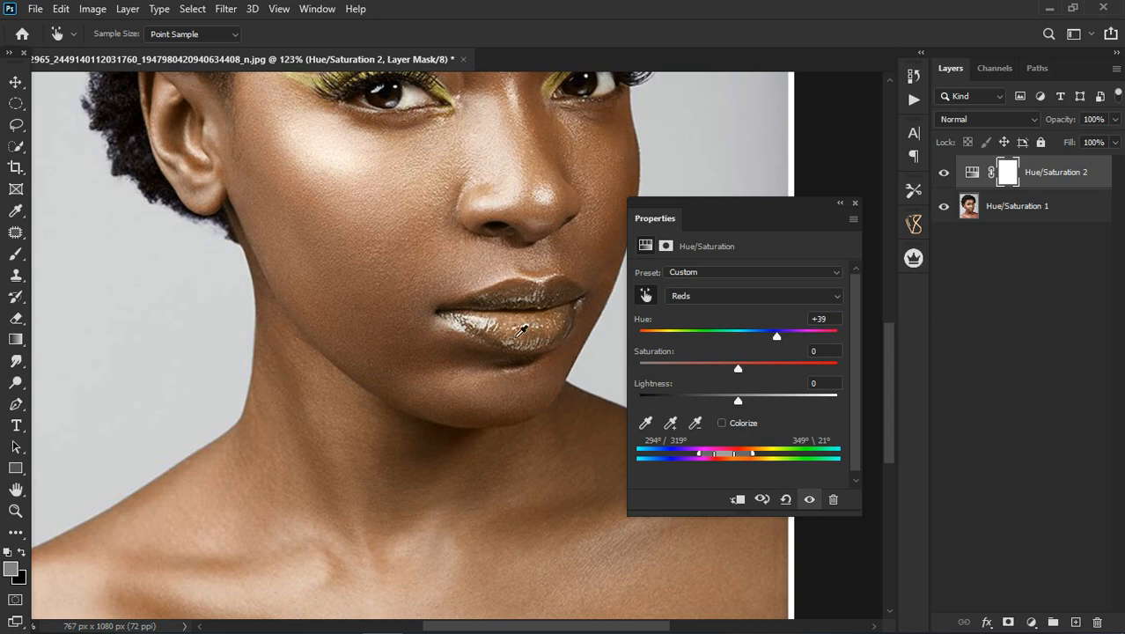
# Step: Reduce the Reds hue to +29 and close the adjustment's properties to review the whole portrait
pyautogui.moveTo(778, 338); pyautogui.dragTo(767, 340)
pyautogui.scroll(-2, 321, 484)
pyautogui.scroll(-1, 319, 394)
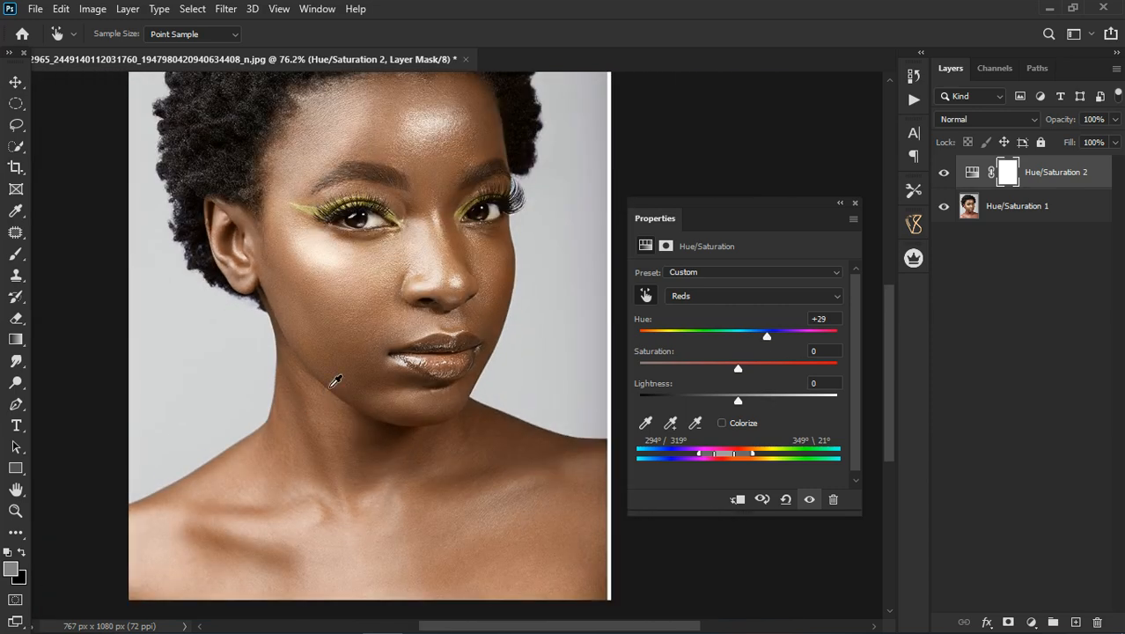
pyautogui.click(855, 202)
pyautogui.scroll(-1, 336, 327)
pyautogui.scroll(3, 310, 359)
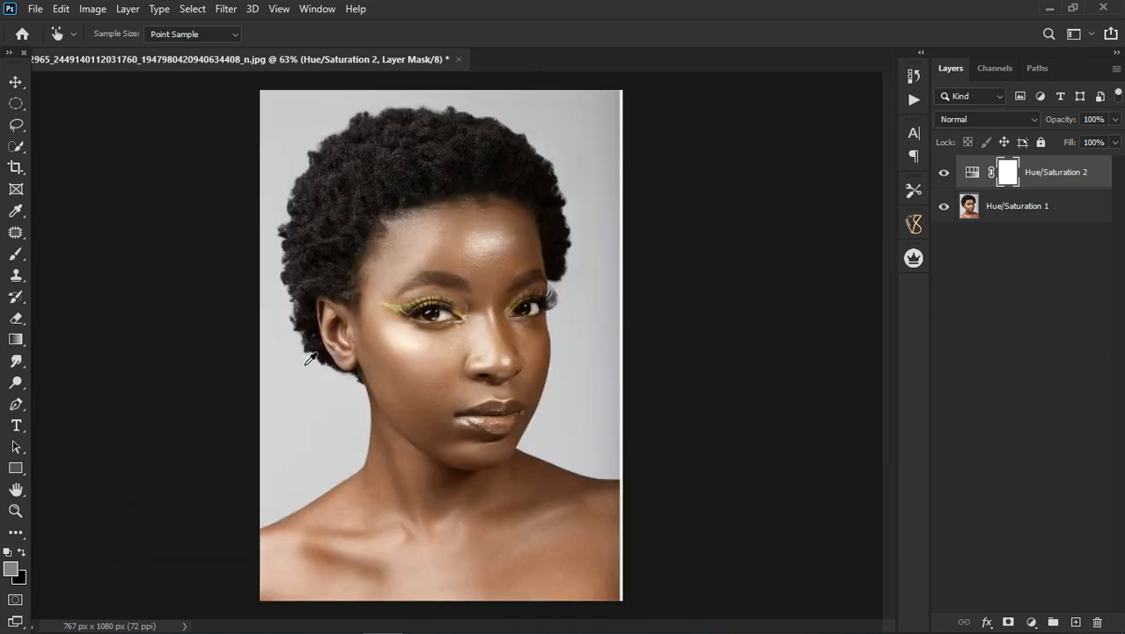
pyautogui.scroll(-1, 431, 381)
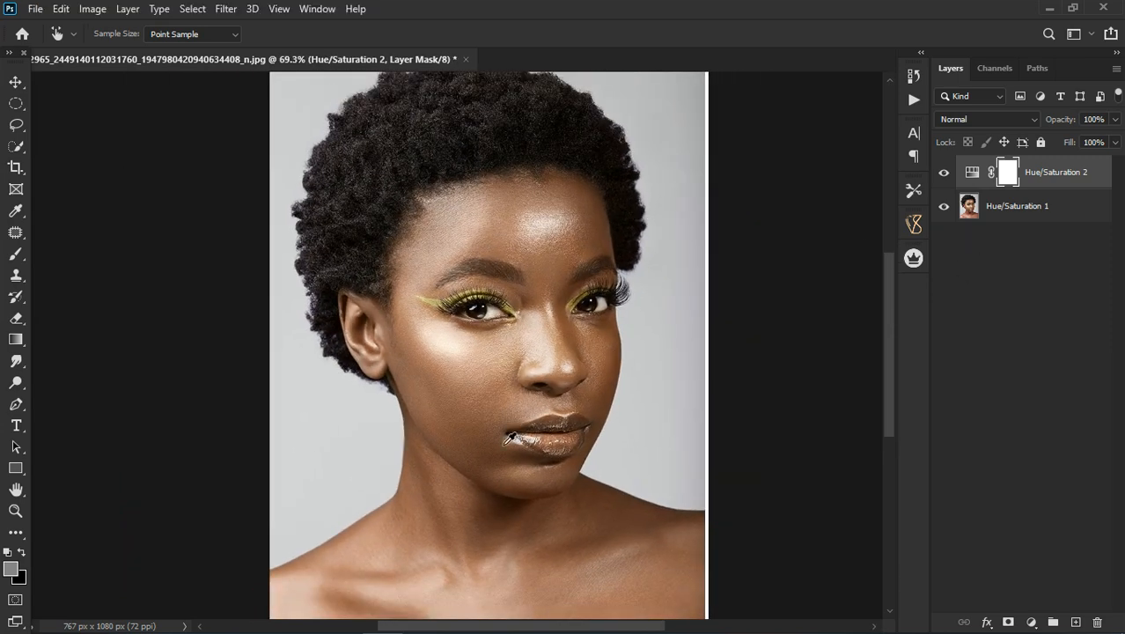
# Step: Paint black over both lips on the Hue/Saturation 2 layer mask, reducing the brush size to 45 to exclude them from the adjustment
pyautogui.click(15, 254)
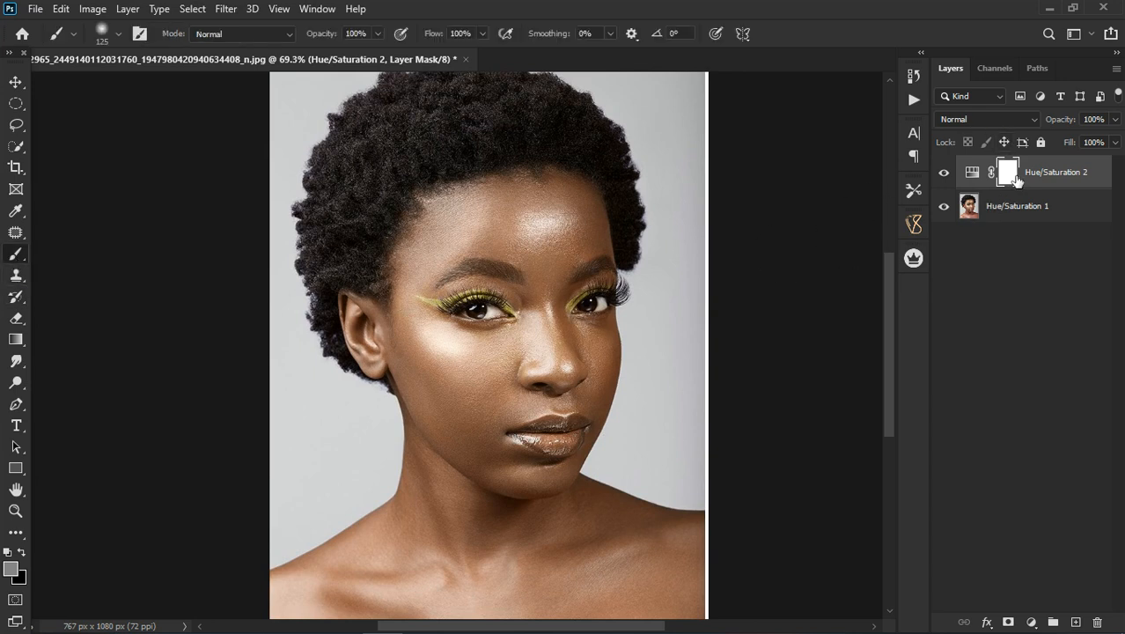
pyautogui.click(21, 557)
pyautogui.moveTo(520, 449); pyautogui.dragTo(553, 459)
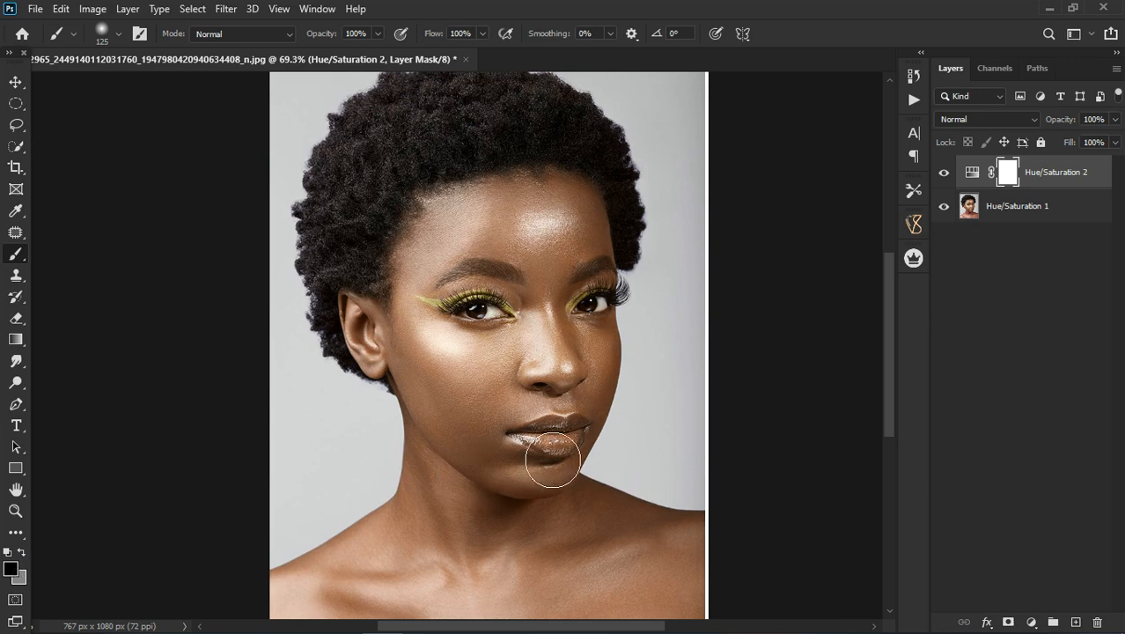
pyautogui.scroll(2, 575, 462)
pyautogui.press('[')
pyautogui.press('[')
pyautogui.press('[')
pyautogui.press('[')
pyautogui.press('[')
pyautogui.press('[')
pyautogui.press('[')
pyautogui.moveTo(579, 466)
pyautogui.mouseDown()
pyautogui.moveTo(529, 472)
pyautogui.moveTo(542, 463)
pyautogui.moveTo(515, 450)
pyautogui.moveTo(628, 425)
pyautogui.moveTo(569, 464)
pyautogui.moveTo(635, 425)
pyautogui.moveTo(597, 481)
pyautogui.moveTo(556, 481)
pyautogui.moveTo(587, 468)
pyautogui.moveTo(546, 451)
pyautogui.mouseUp()
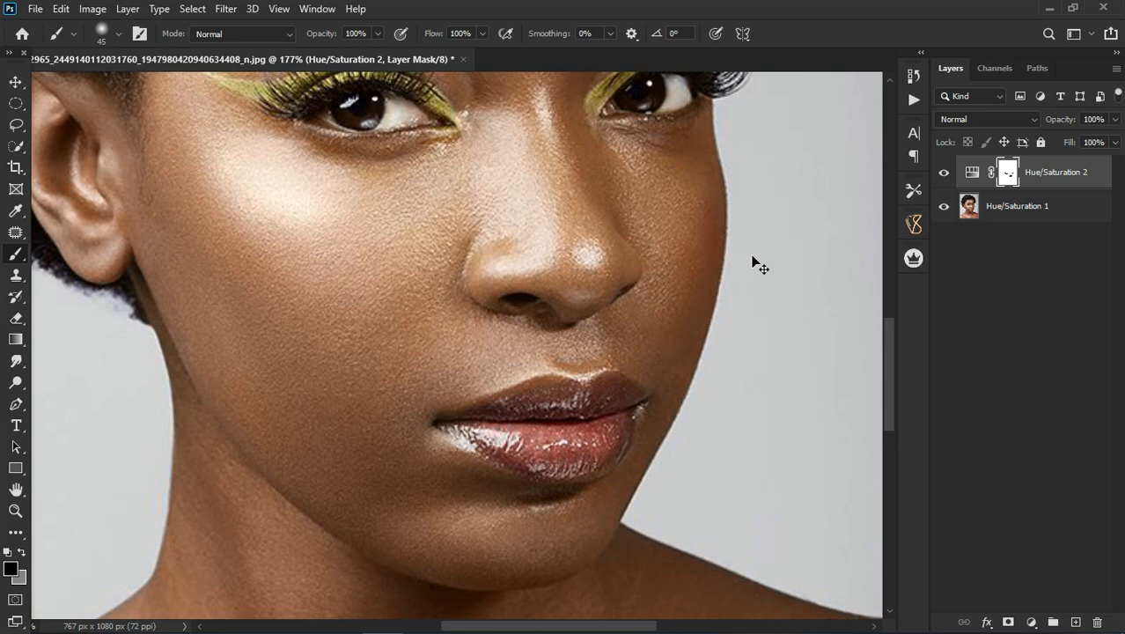
pyautogui.scroll(-2, 520, 331)
pyautogui.moveTo(524, 407)
pyautogui.mouseDown()
pyautogui.moveTo(535, 419)
pyautogui.moveTo(520, 401)
pyautogui.moveTo(602, 401)
pyautogui.mouseUp()
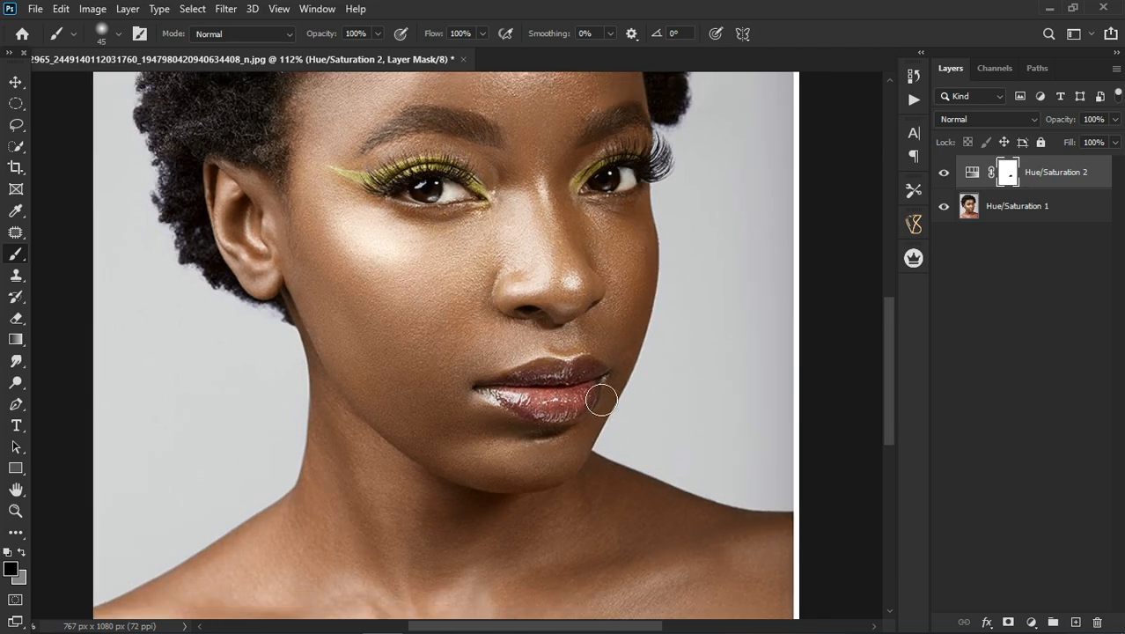
# Step: Compare the whole portrait with Hue/Saturation 2 hidden and shown, and target the adjustment itself instead of its mask
pyautogui.scroll(-2, 475, 318)
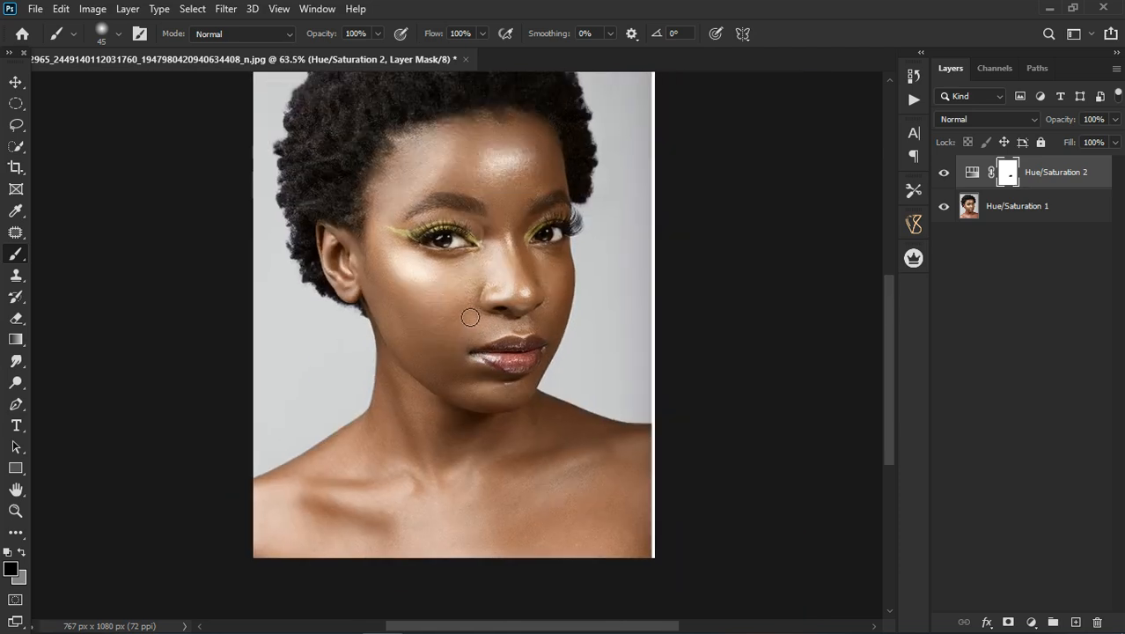
pyautogui.scroll(-1, 485, 216)
pyautogui.scroll(2, 479, 292)
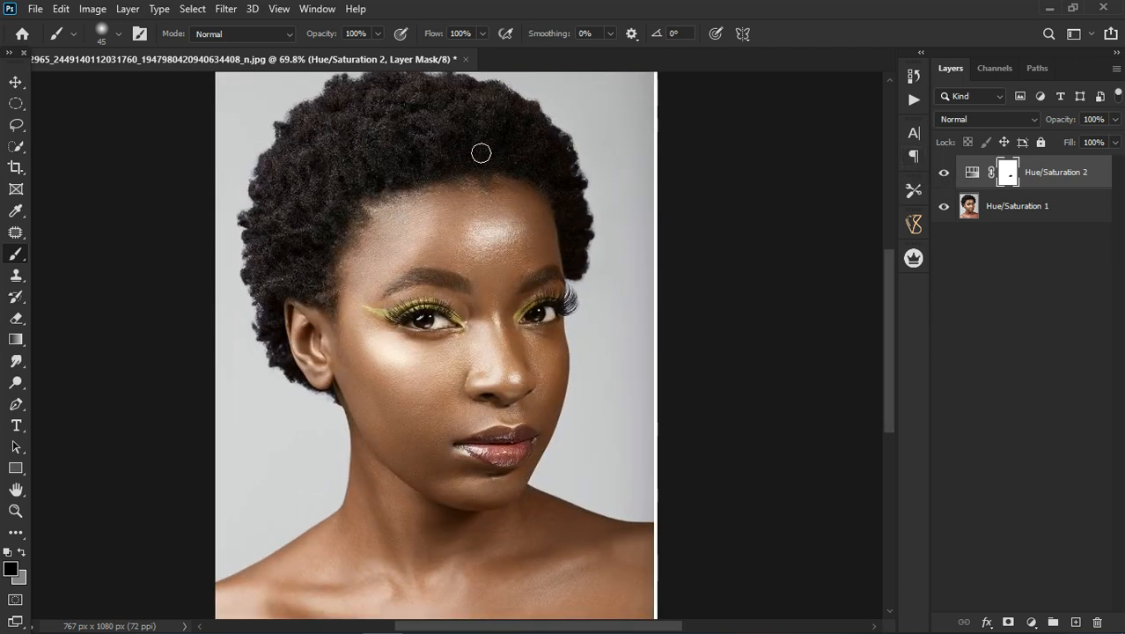
pyautogui.scroll(-1, 480, 154)
pyautogui.scroll(-1, 479, 241)
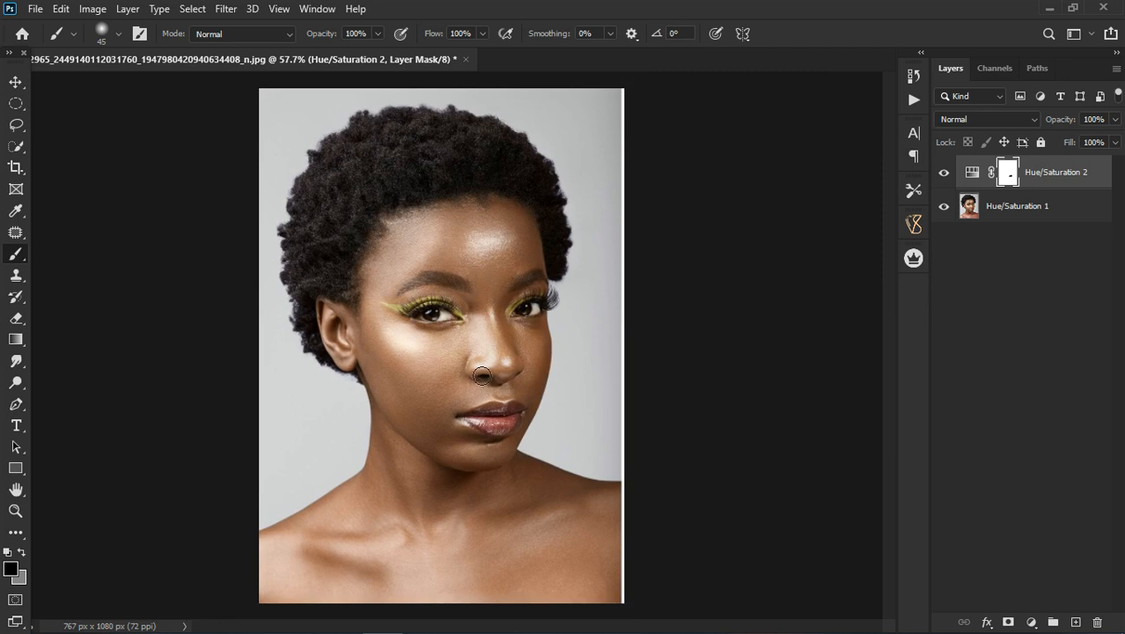
pyautogui.scroll(1, 482, 376)
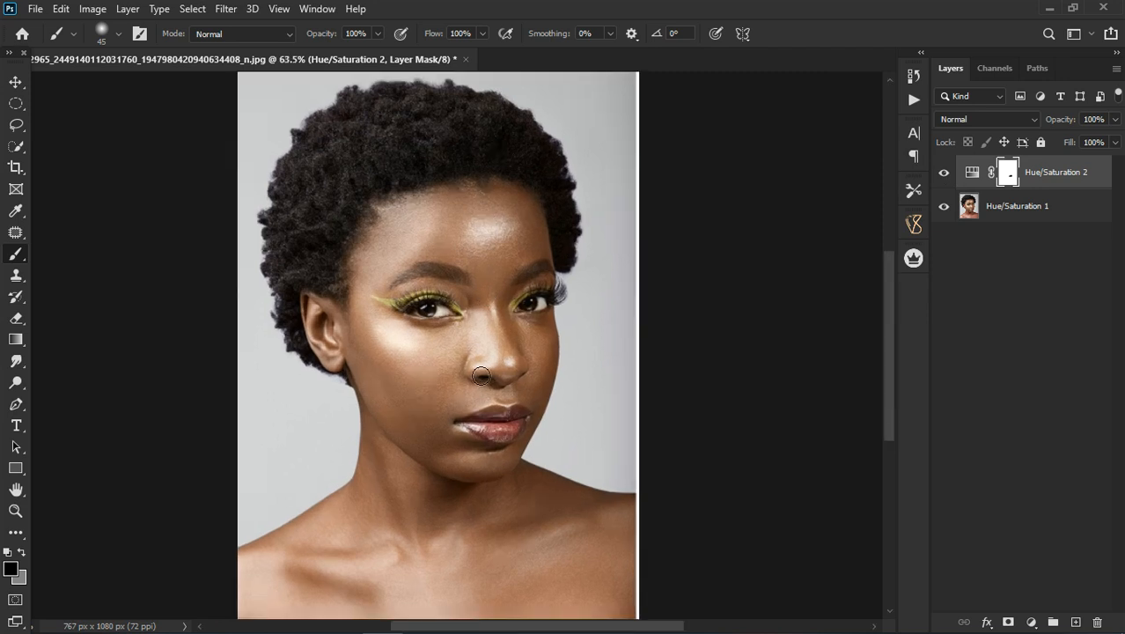
pyautogui.click(943, 176)
pyautogui.click(944, 176)
pyautogui.click(1087, 182)
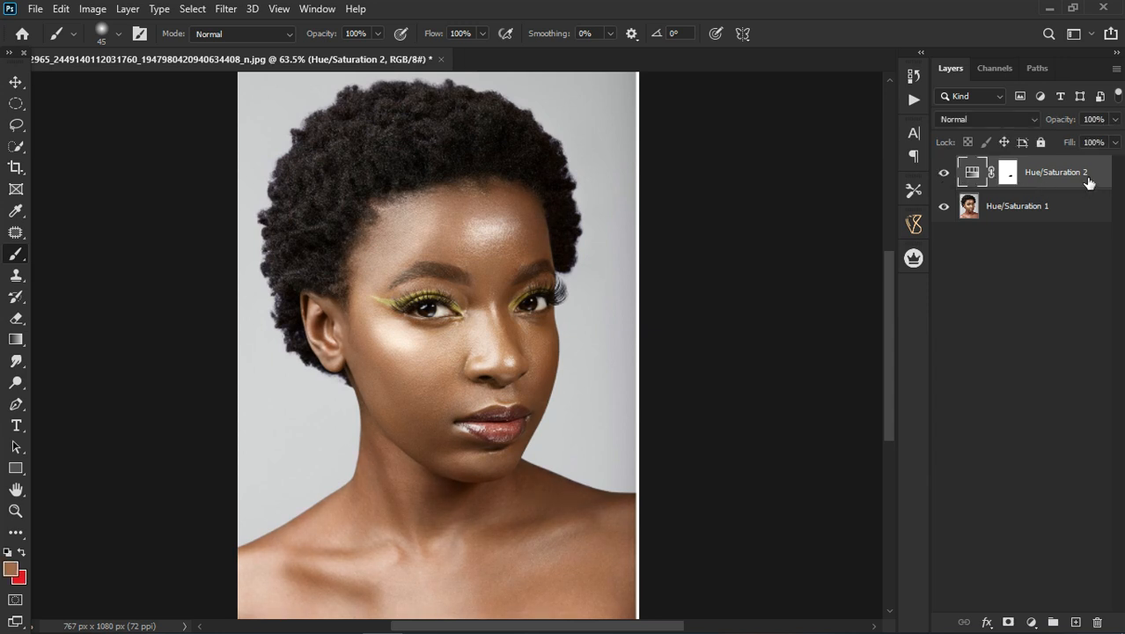